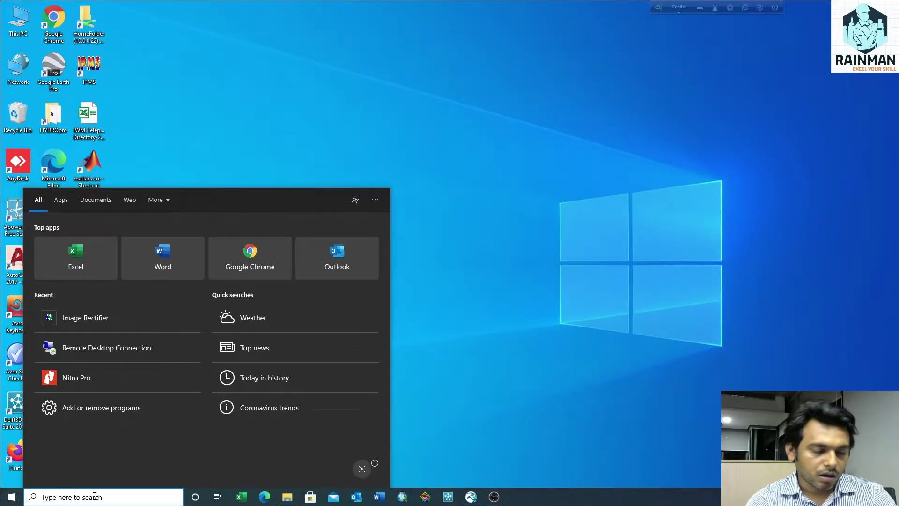
- Launch Image Rectifier from a search for 'image', browse File > Open on drive E:, then minimise it
text(image)
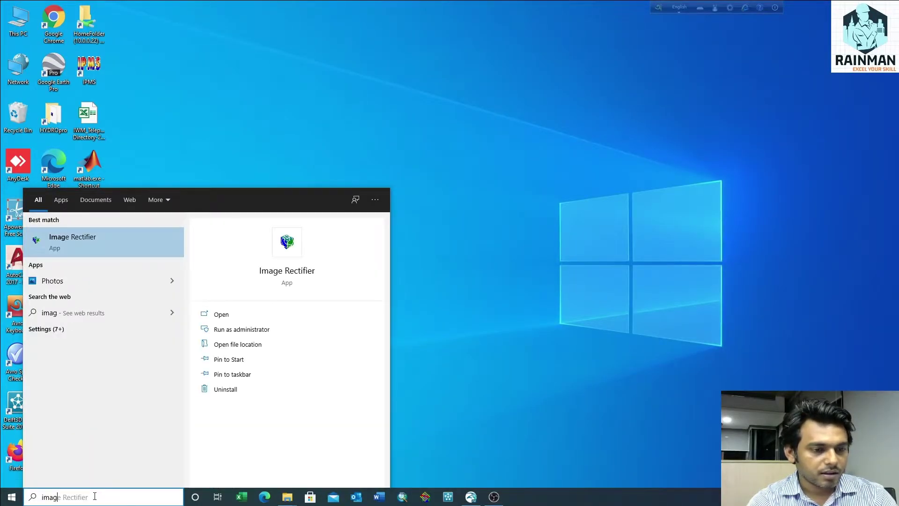
click(109, 238)
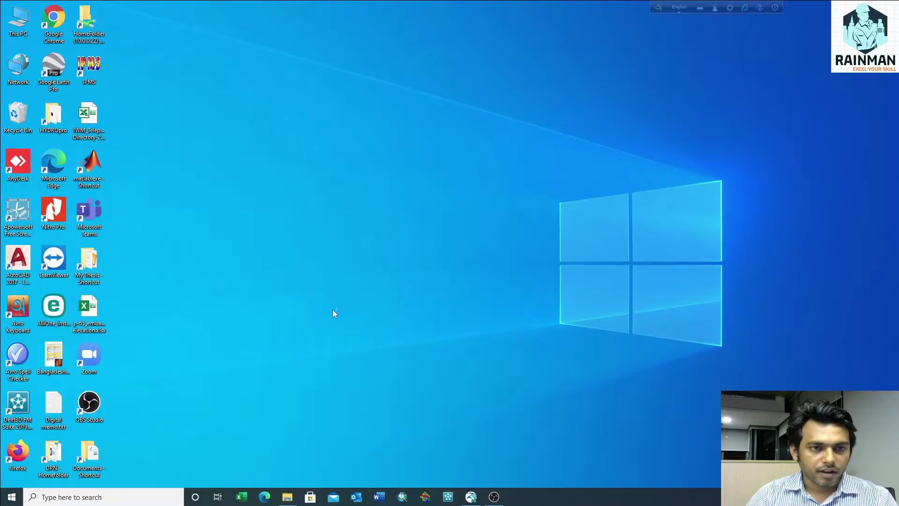
click(121, 129)
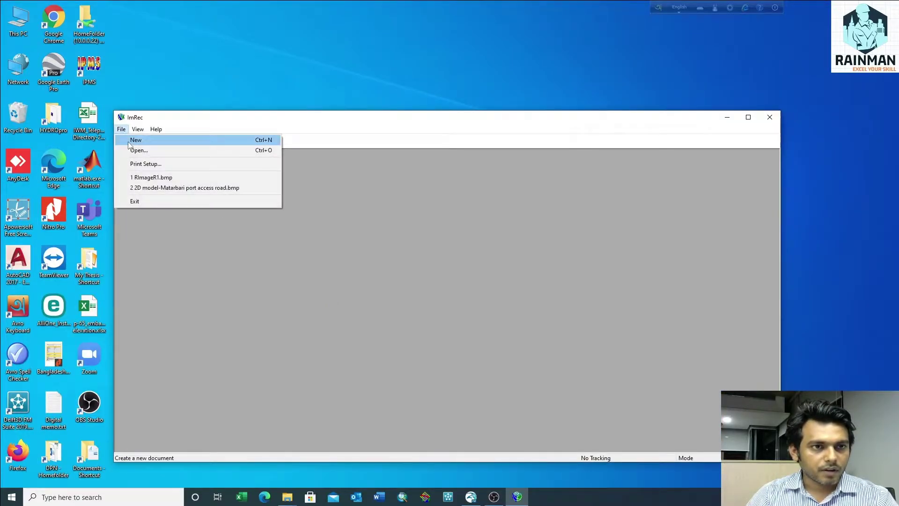
click(138, 150)
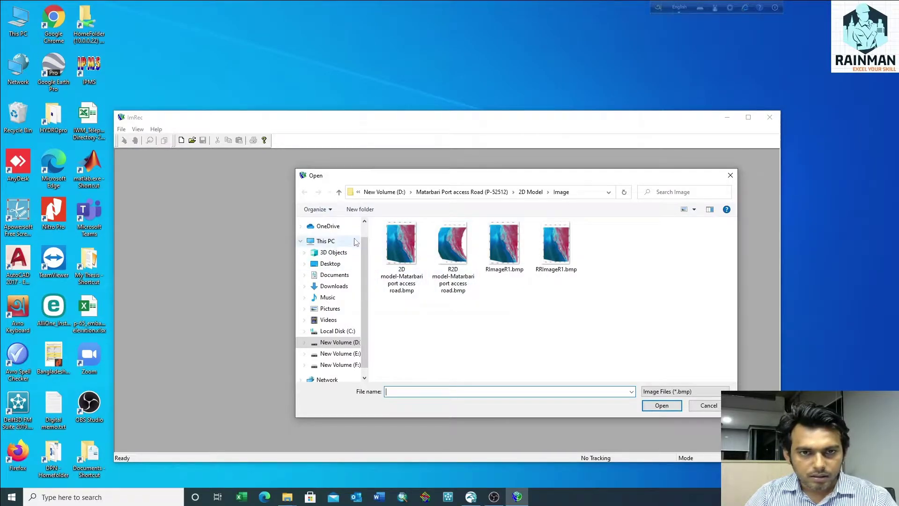
click(339, 355)
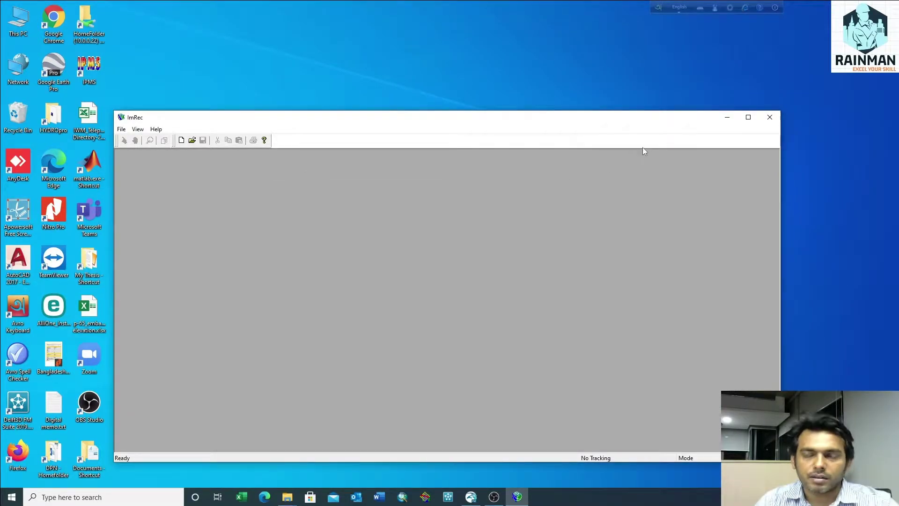
click(729, 119)
- Browse from This PC into New Volume (E:) down to the Image folder holding the map JPG
double_click(18, 22)
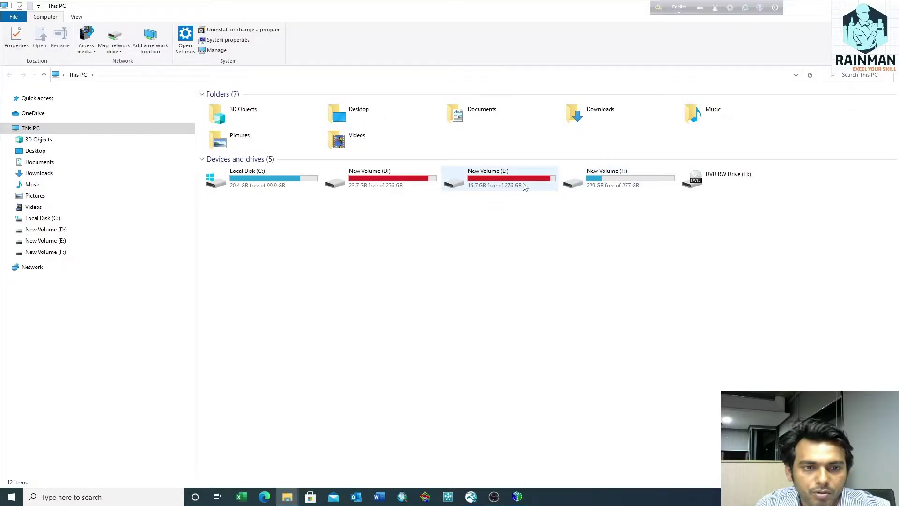
double_click(508, 175)
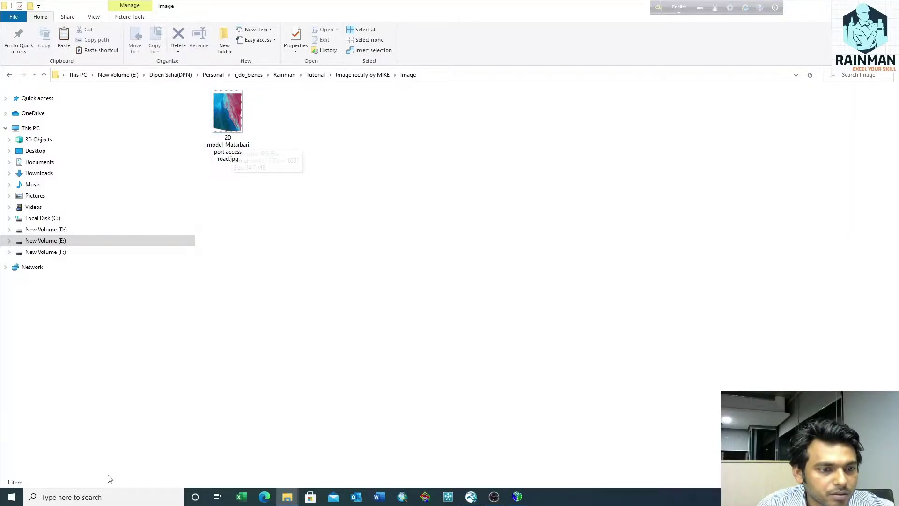
click(93, 496)
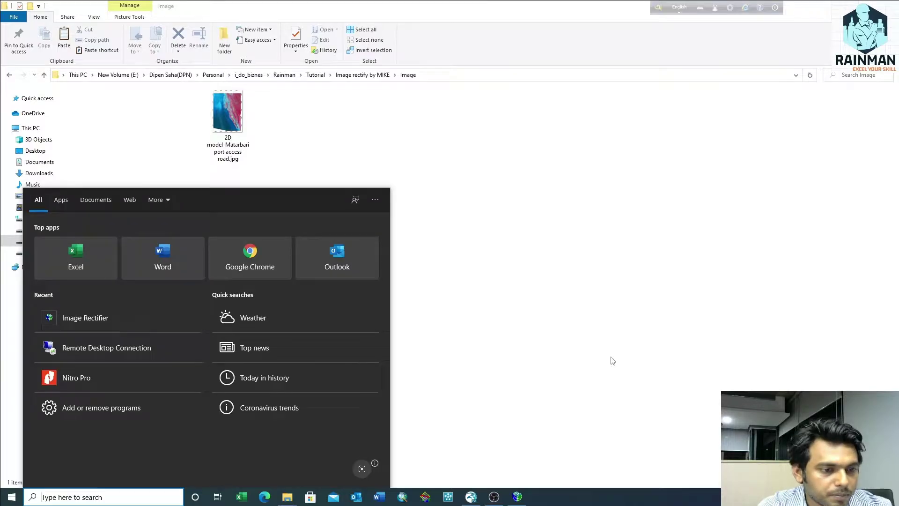
- Launch Paint and drag 2D model-Matarbari port access road.jpg onto its canvas
text(paint)
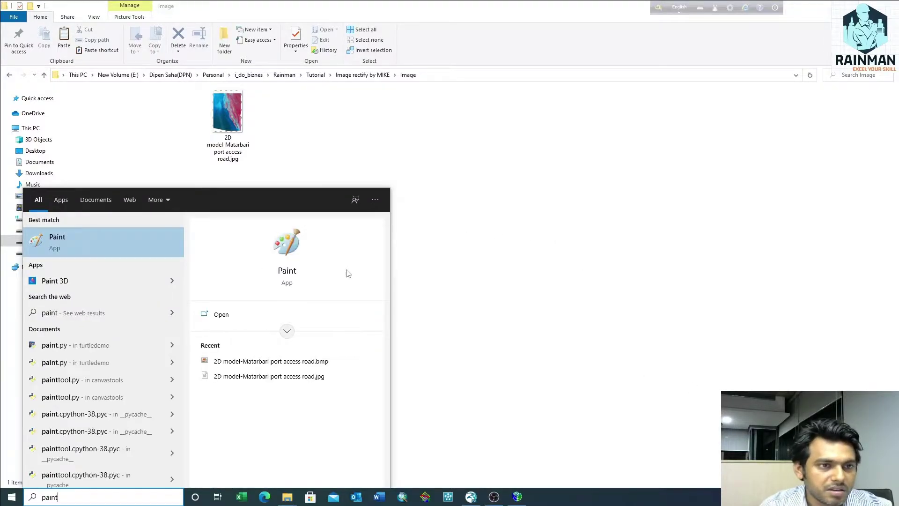
click(78, 231)
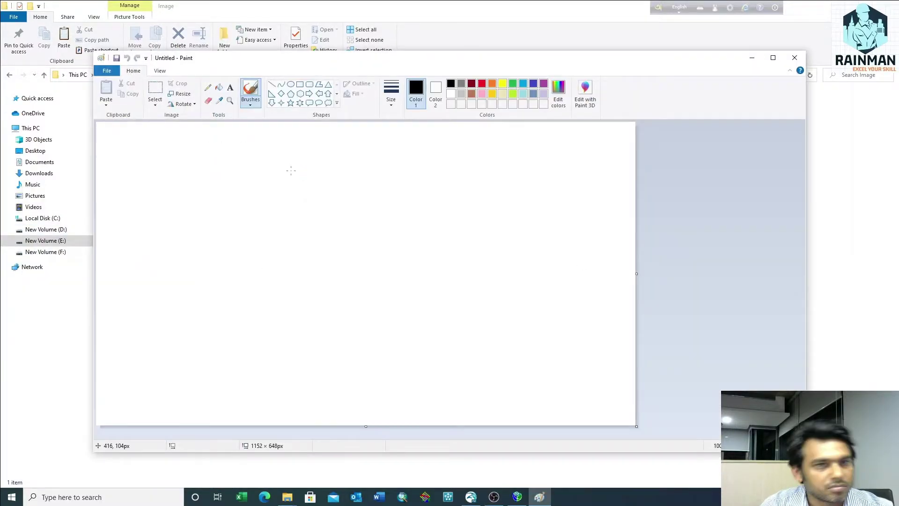
drag(602, 60, 619, 173)
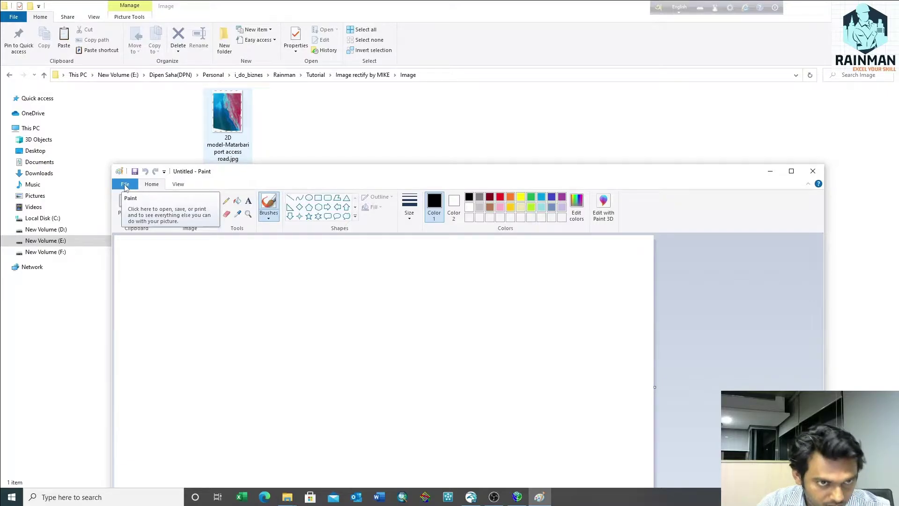
mouse_move(233, 120)
mouse_down()
mouse_move(237, 288)
mouse_move(349, 280)
mouse_up()
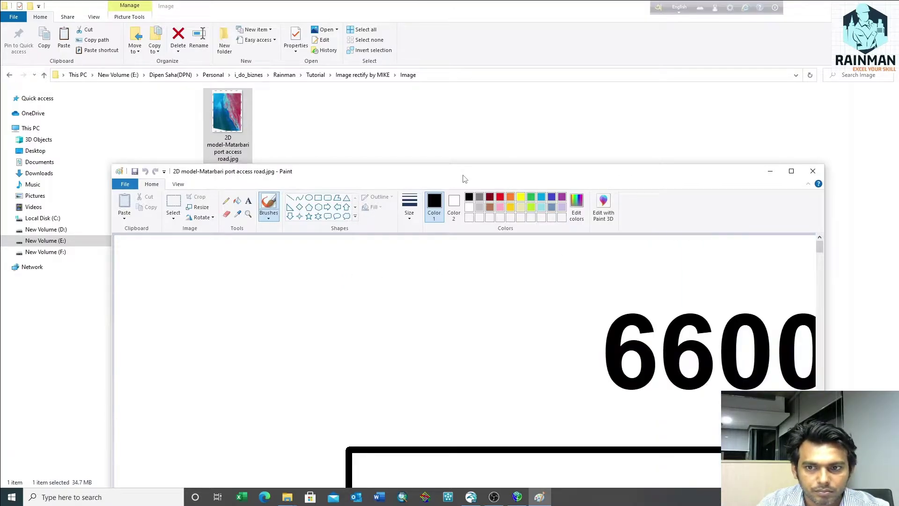
click(125, 188)
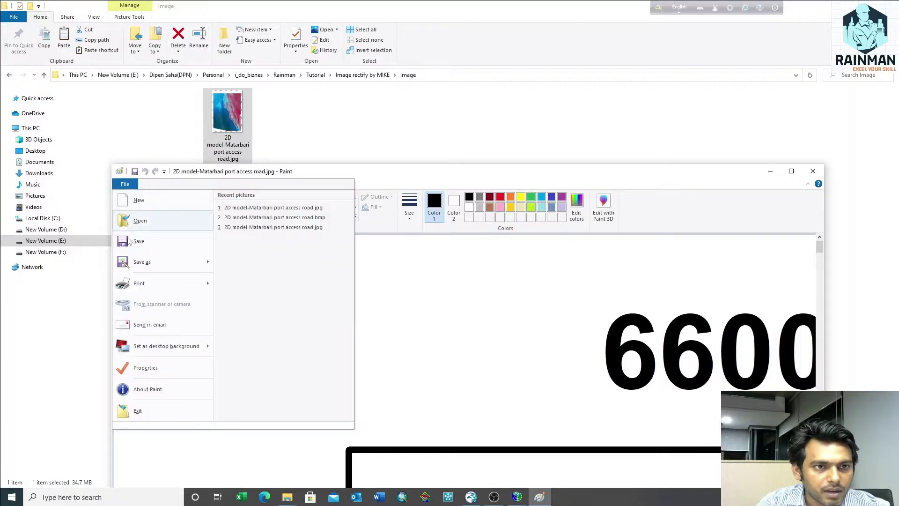
click(148, 261)
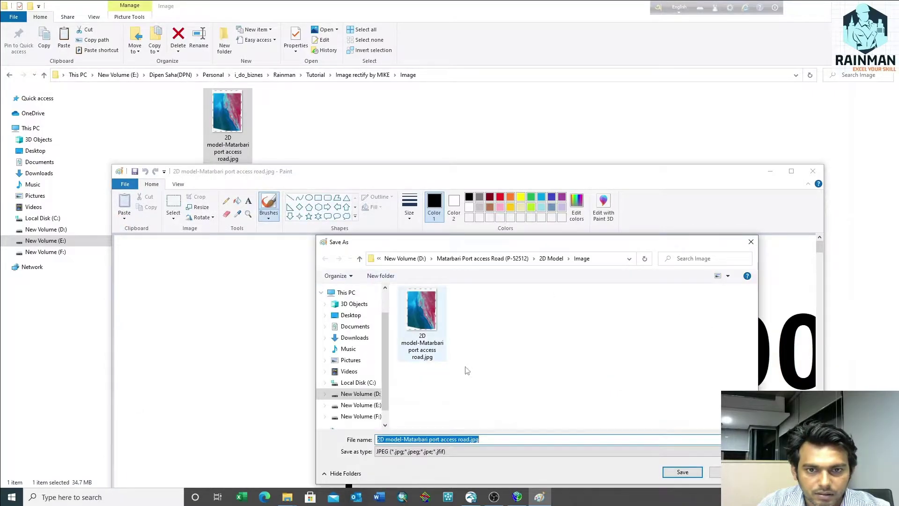
click(568, 454)
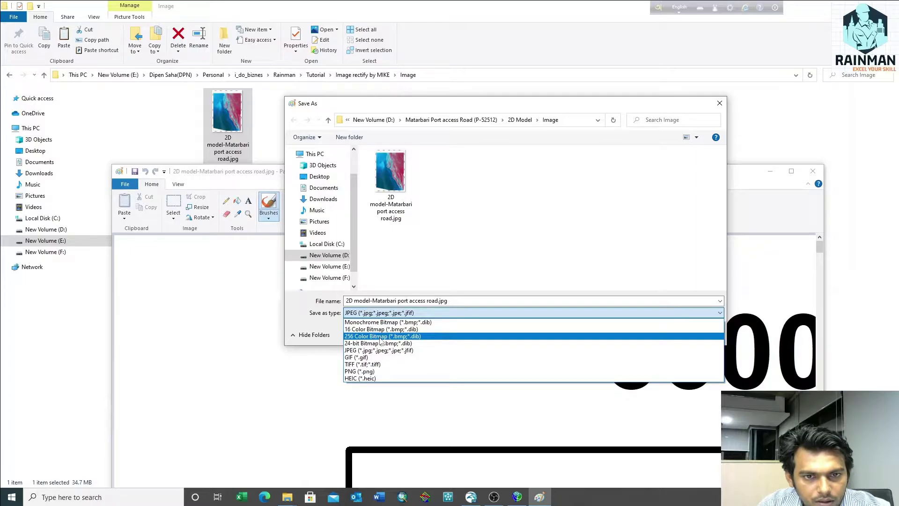
click(381, 337)
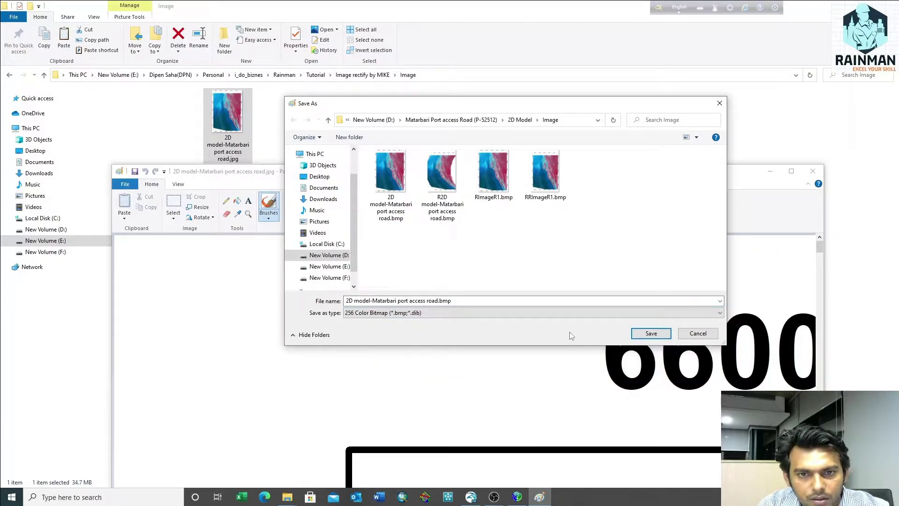
key(Return)
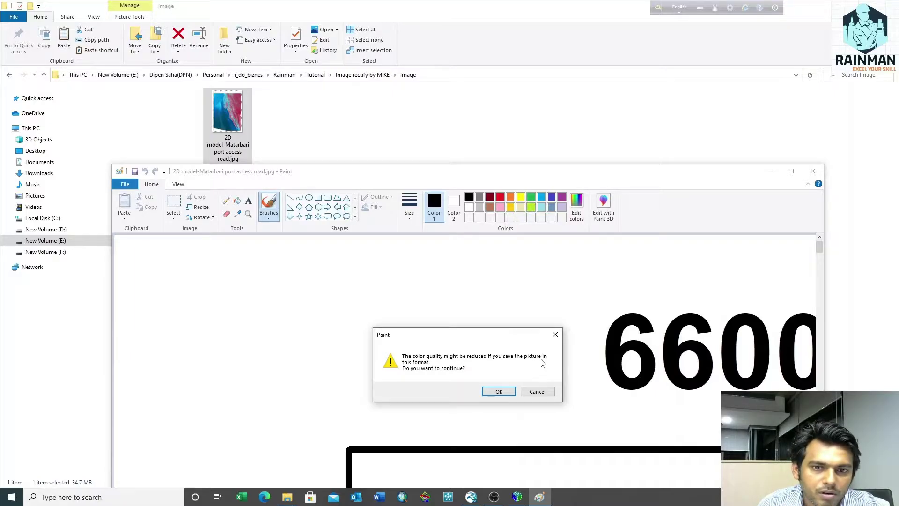
click(538, 391)
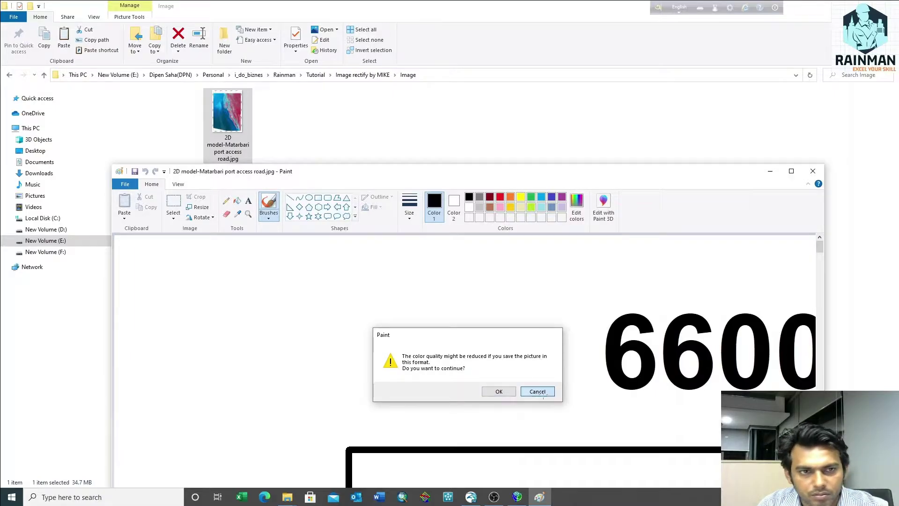
- Save the map as 24-bit Bitmap '2D model-Matarbari port access road.bmp' beside the JPG, then close Paint
click(125, 183)
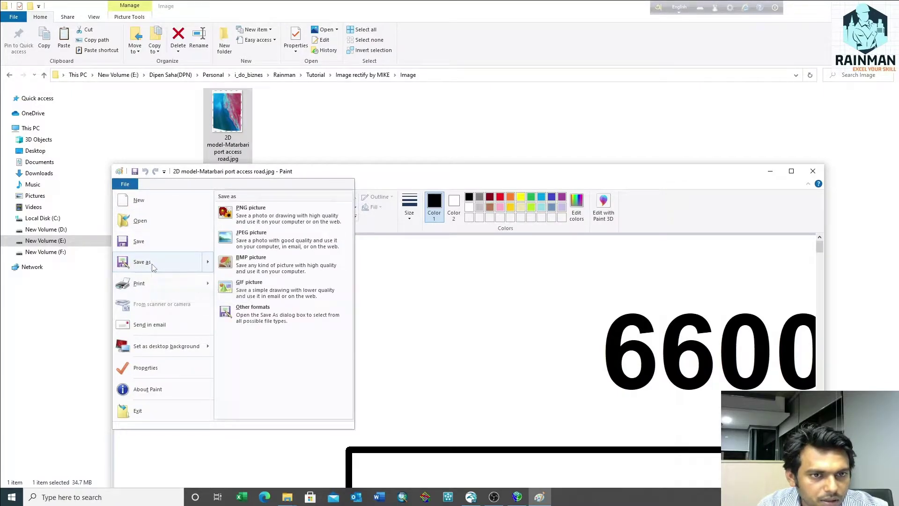
click(261, 275)
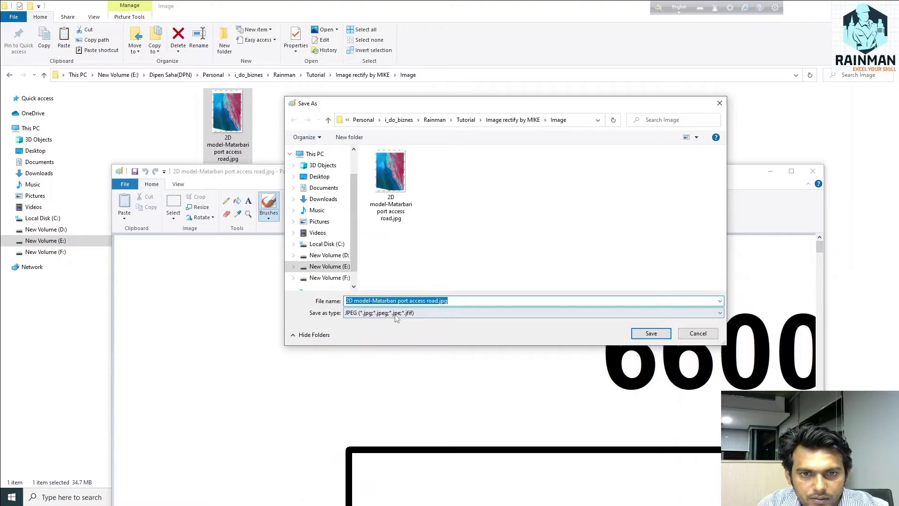
click(396, 318)
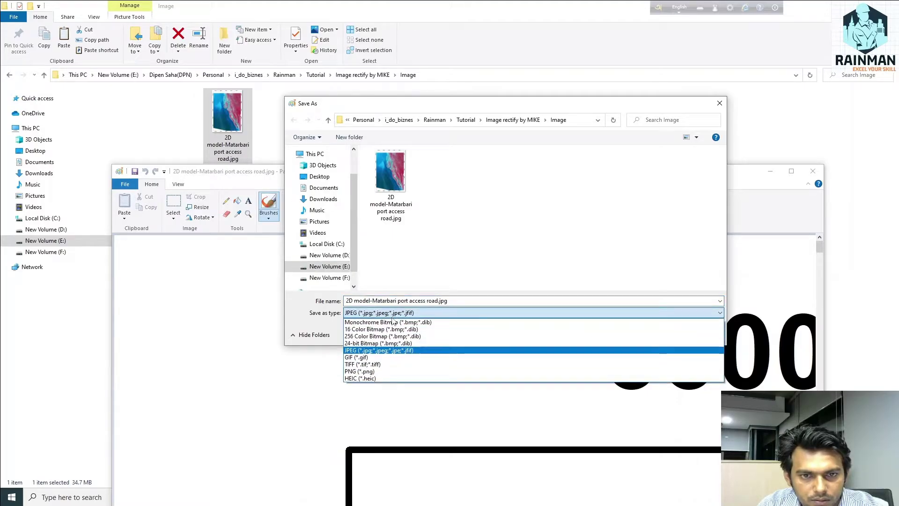
click(397, 345)
click(650, 333)
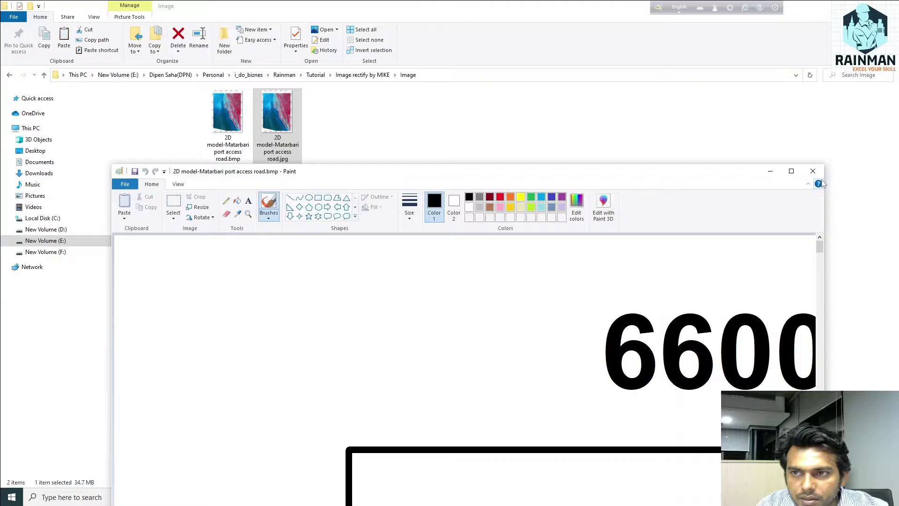
click(813, 171)
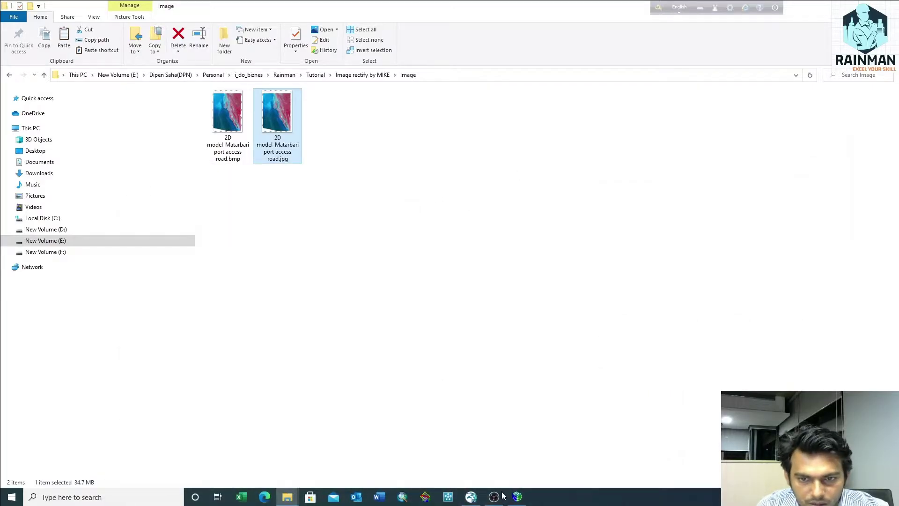
- Restore Image Rectifier and open the map bitmap from the New Volume (E:) drive
click(517, 496)
click(122, 129)
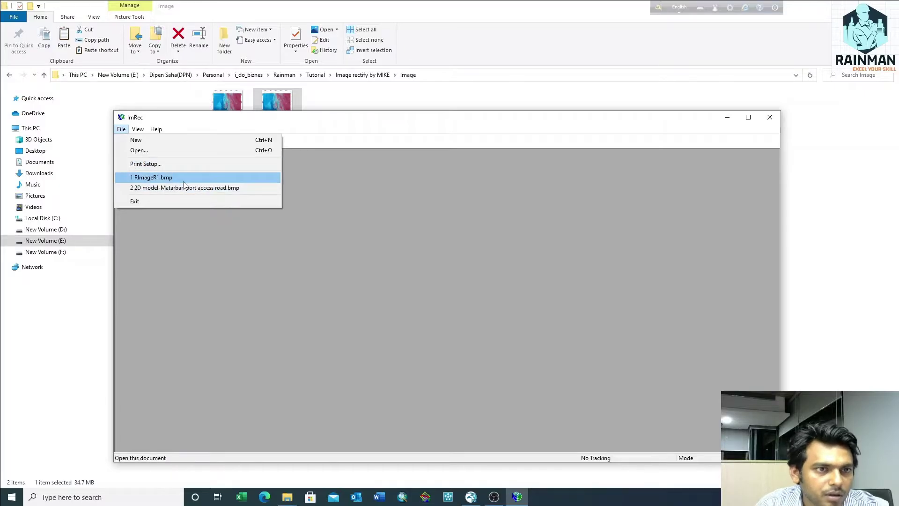
click(139, 150)
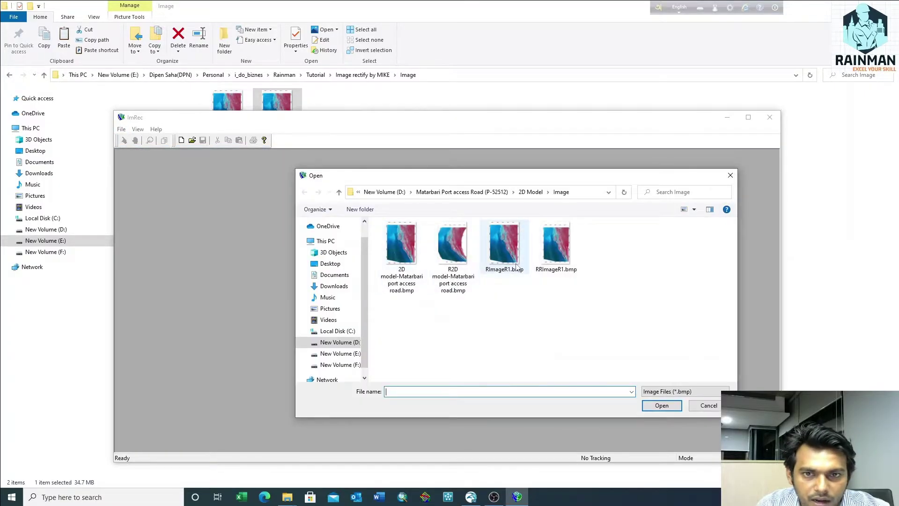
click(344, 354)
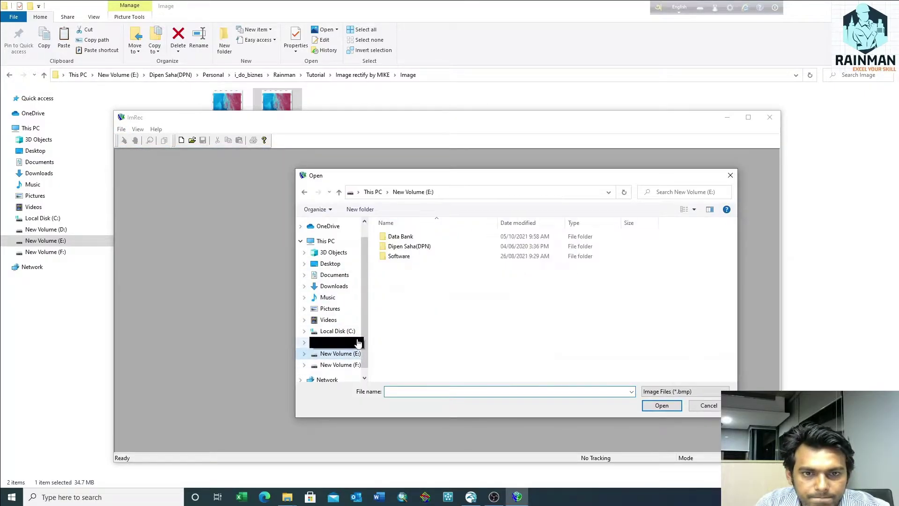
double_click(409, 247)
key(Escape)
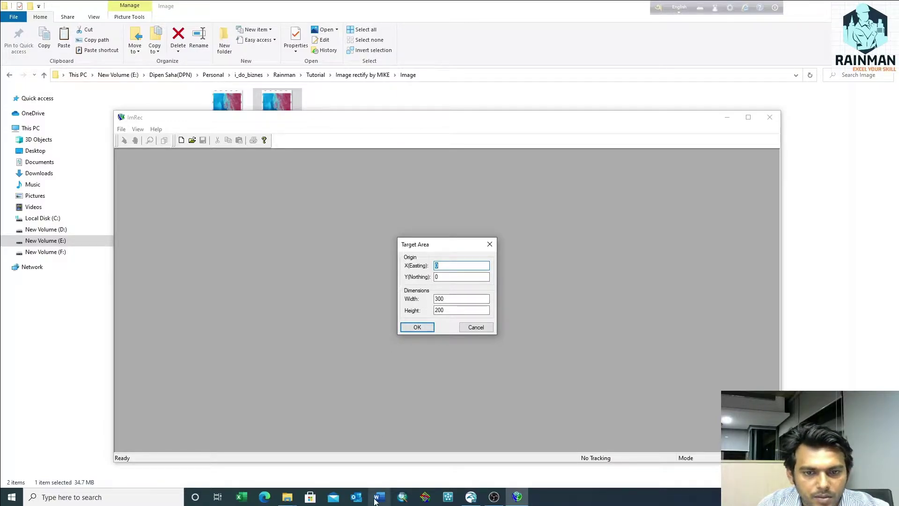
- Maximise the Matarbari_port_access_road mesh document in MIKE Zero and zoom out to its full extents
click(470, 497)
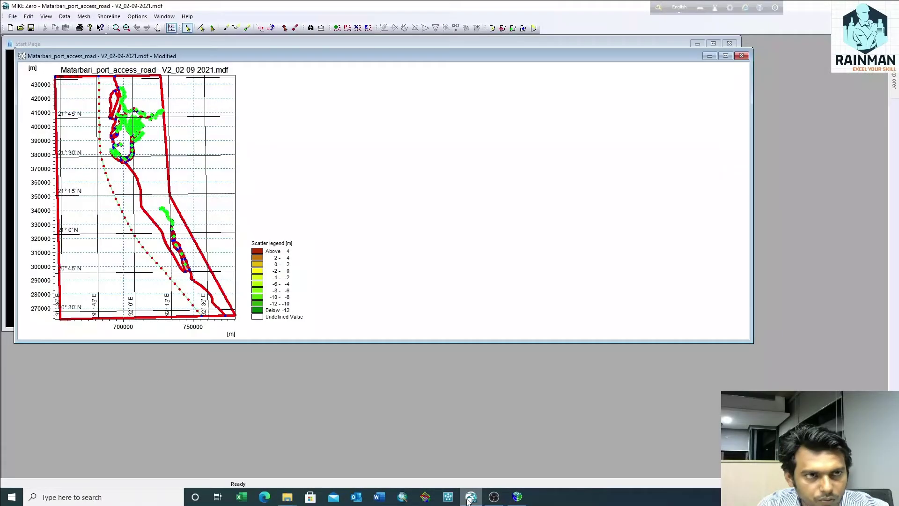
click(726, 57)
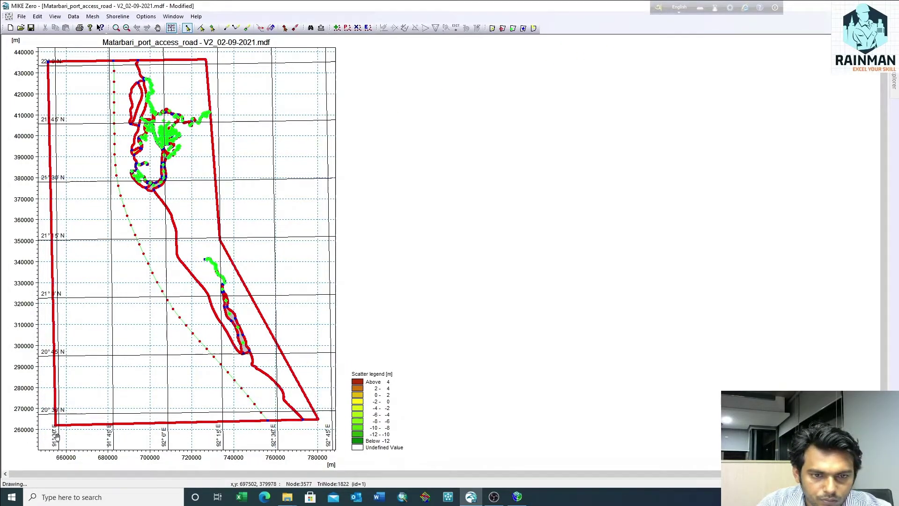
scroll(56, 438, down, 1)
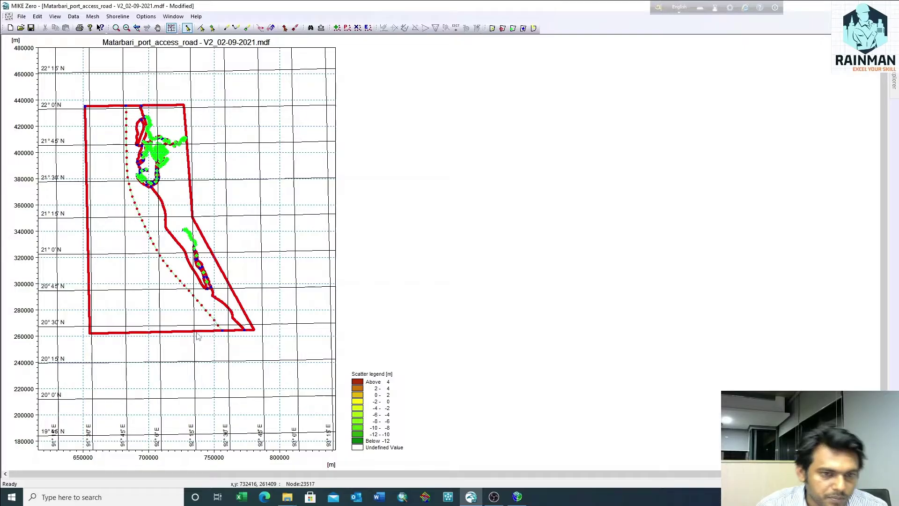
- Set the target area width to 200000 and height to 500000
click(517, 497)
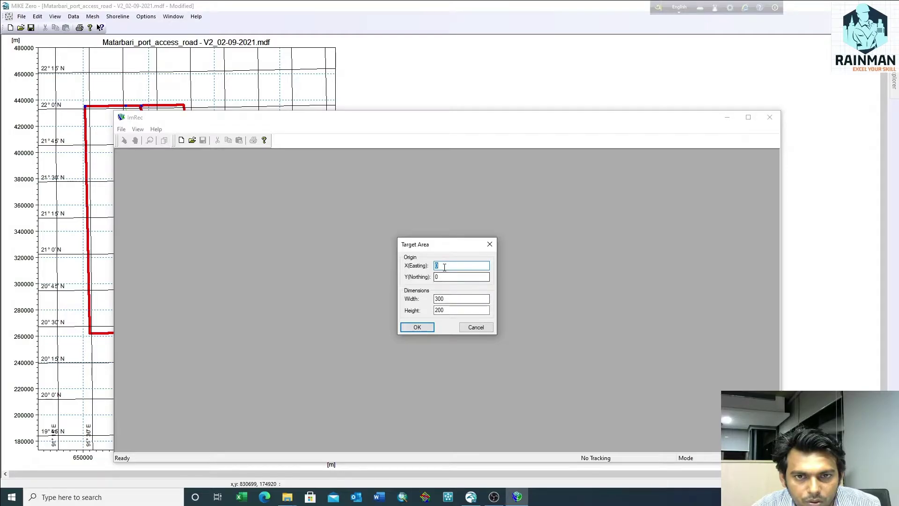
double_click(449, 298)
text(20)
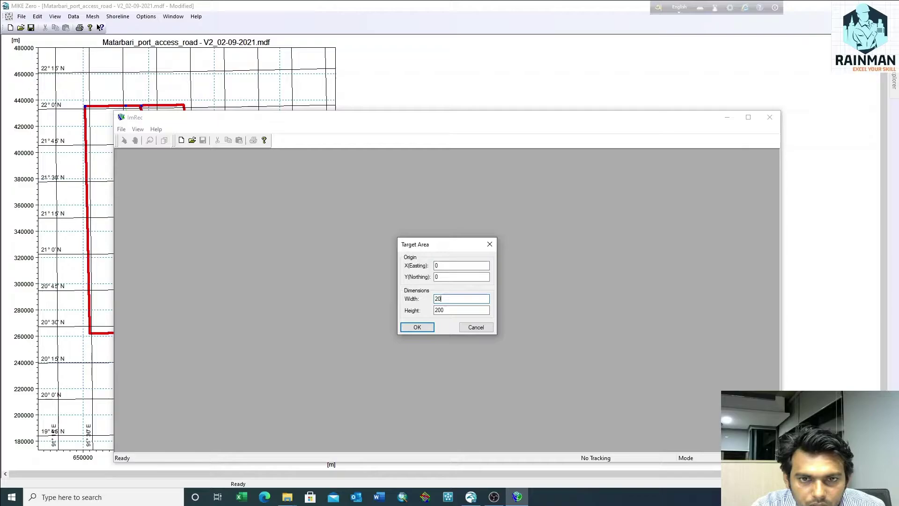
text(0000)
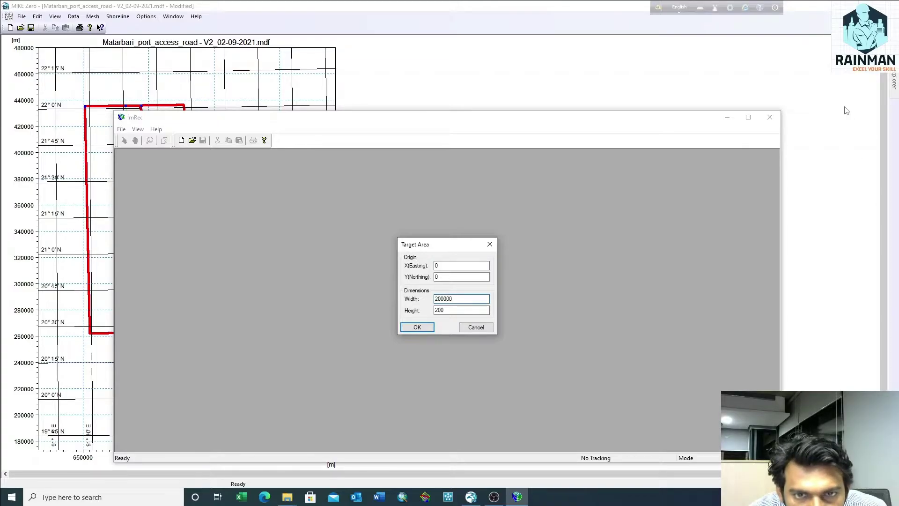
click(445, 309)
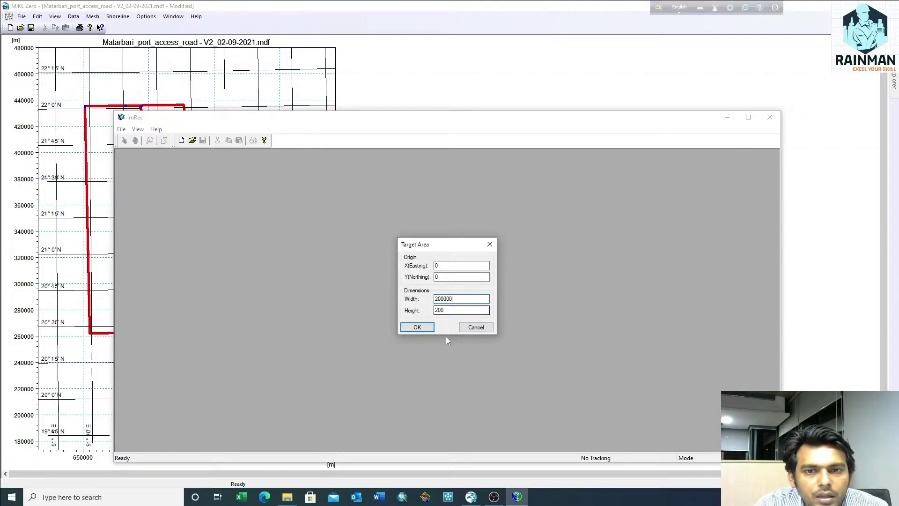
key(Tab)
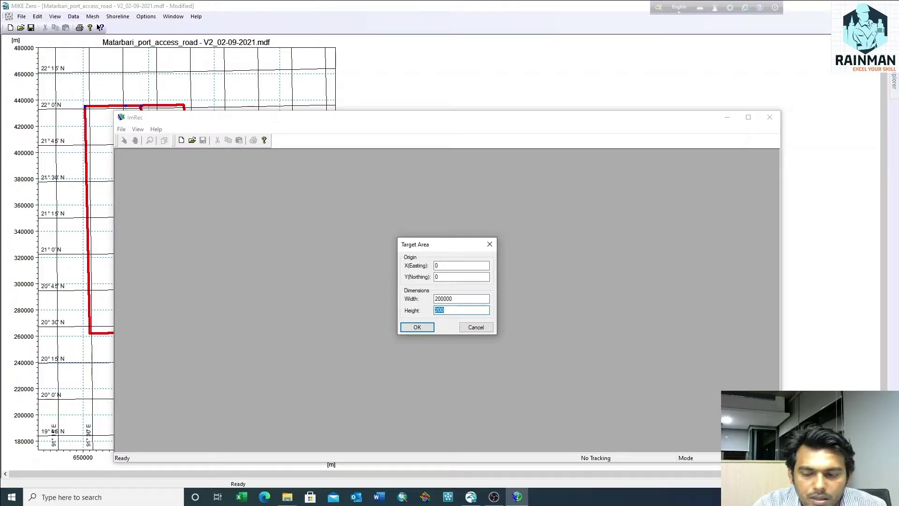
text(500000)
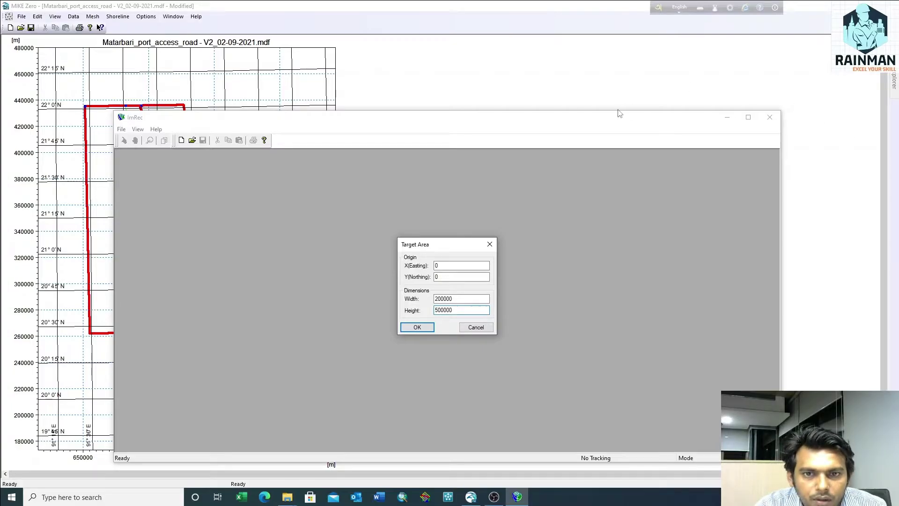
- Set the target origin to X 634848, Y 255333 and confirm the target area
double_click(448, 265)
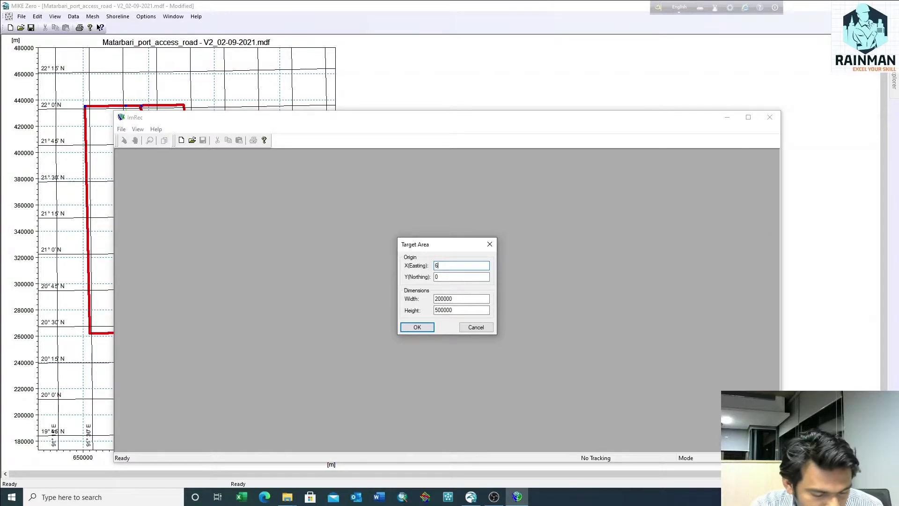
text(634)
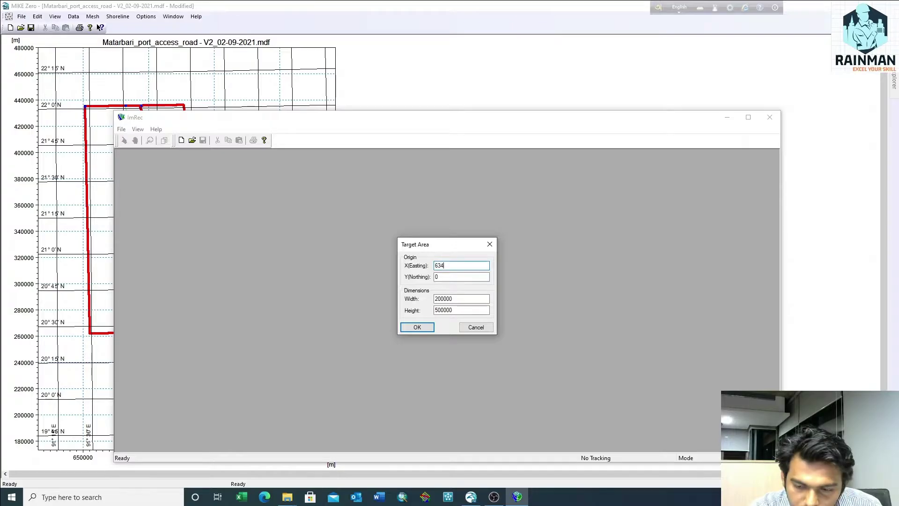
text(848)
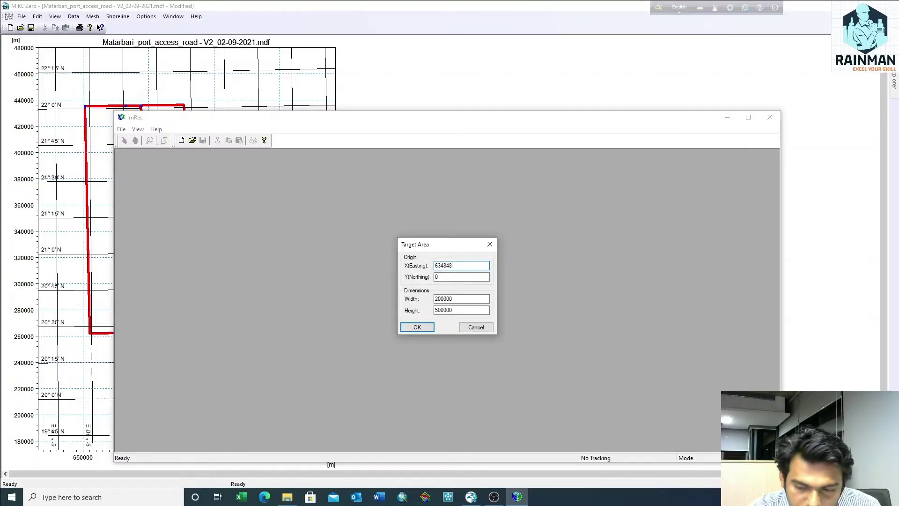
click(444, 277)
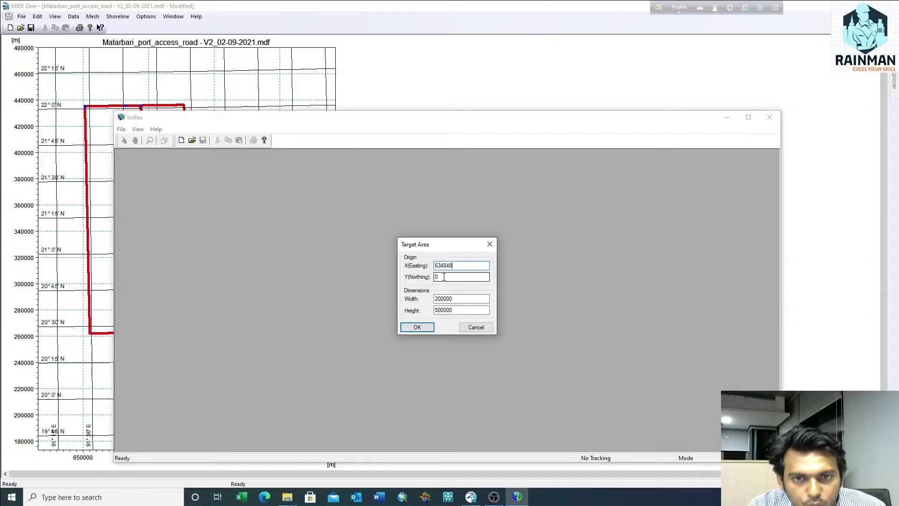
double_click(444, 277)
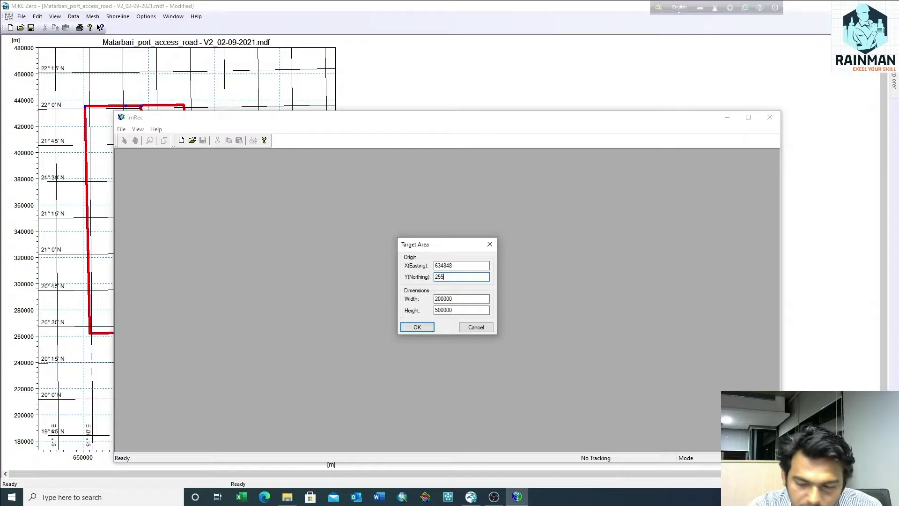
text(333)
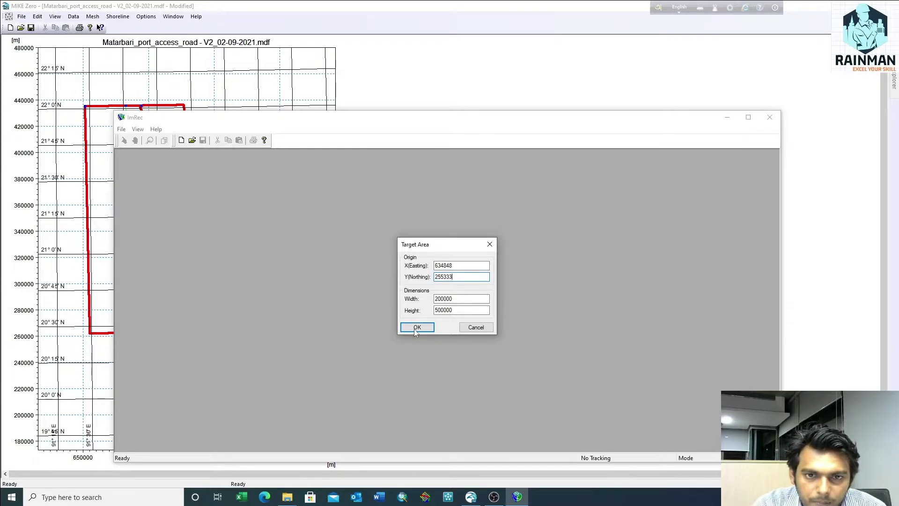
click(417, 327)
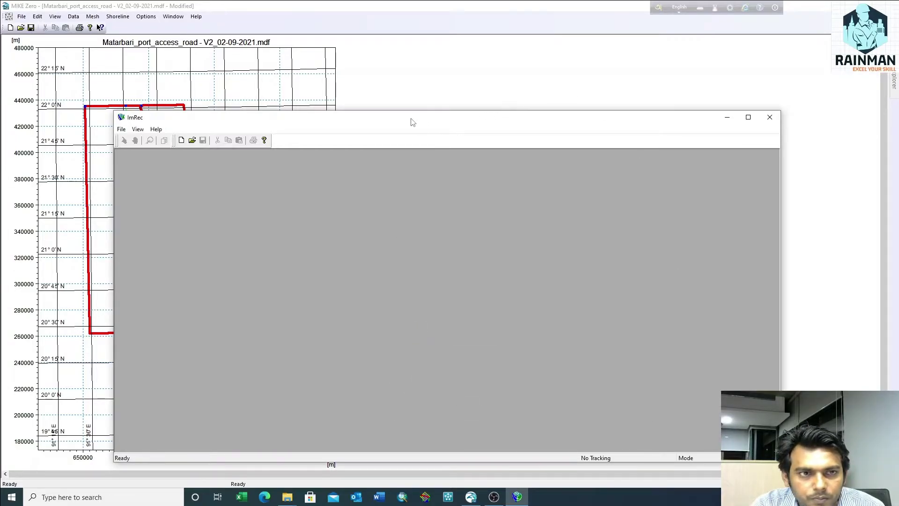
- Maximise the map window and Image Rectifier, then scroll the view to the map's left edge
drag(441, 120, 390, 71)
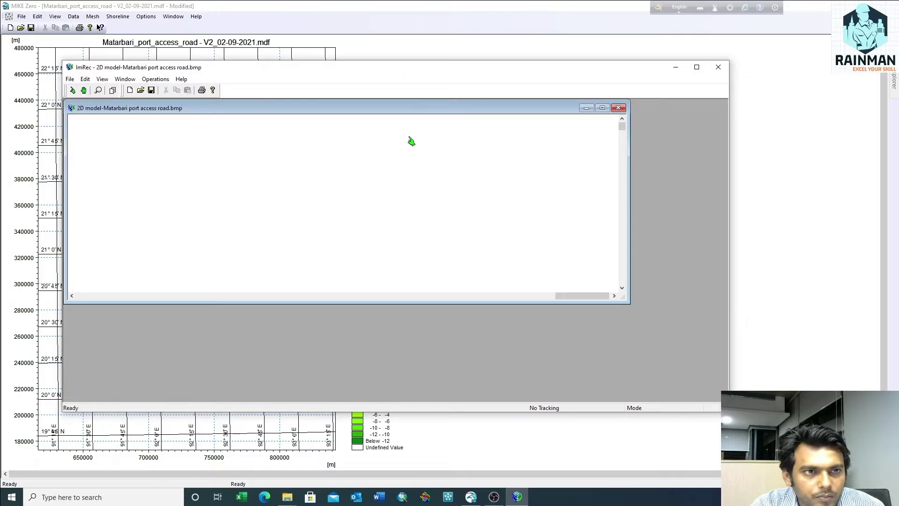
click(602, 108)
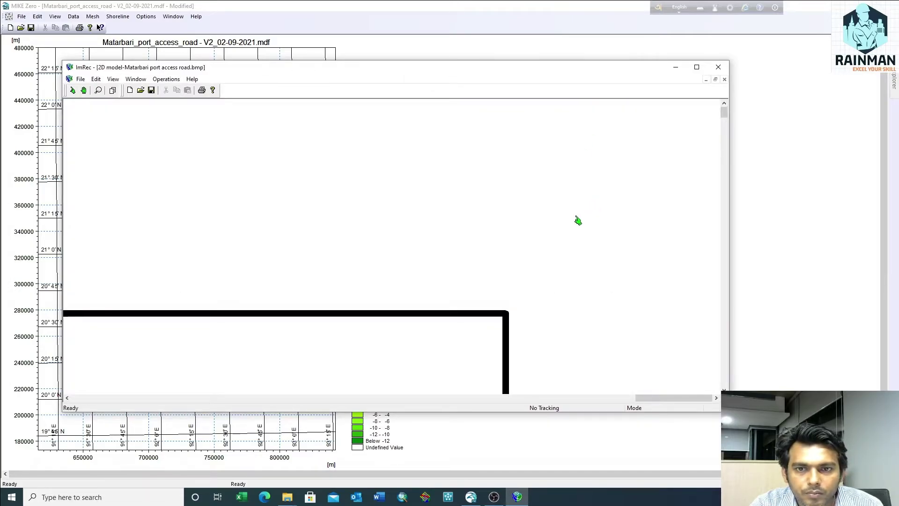
click(697, 69)
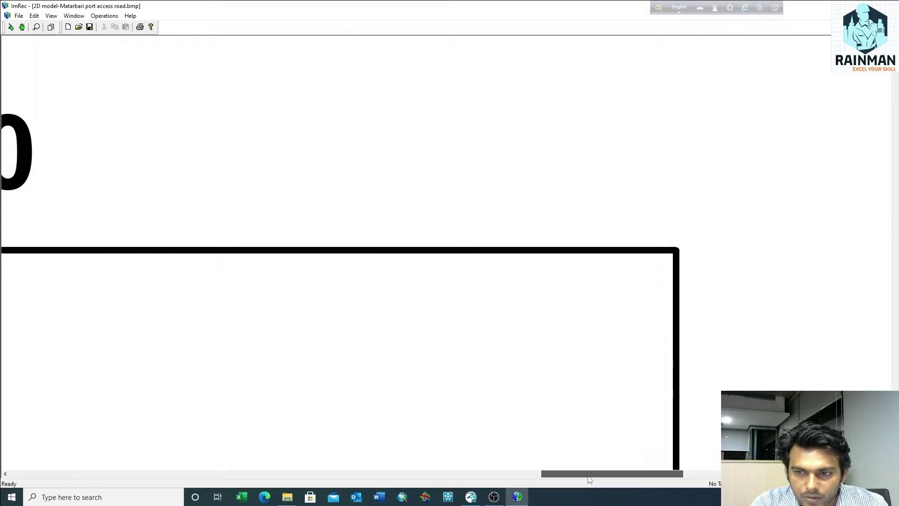
drag(614, 474, 28, 442)
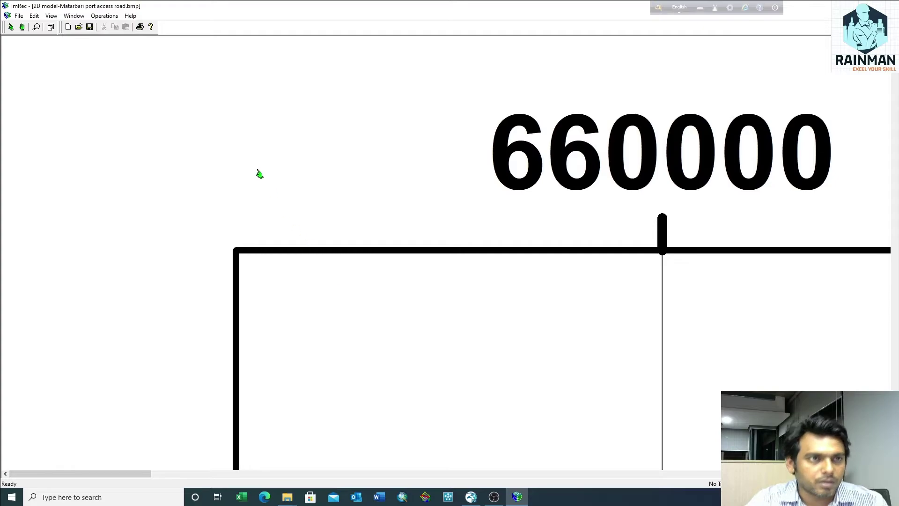
- With the Zoom tool, zoom in once, then zoom out until the whole map and grid labels show
click(37, 28)
click(200, 179)
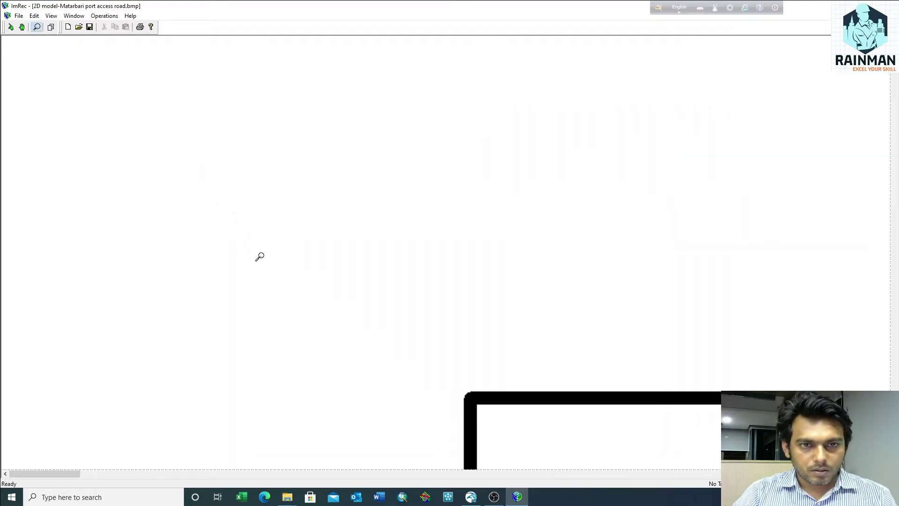
right_click(126, 143)
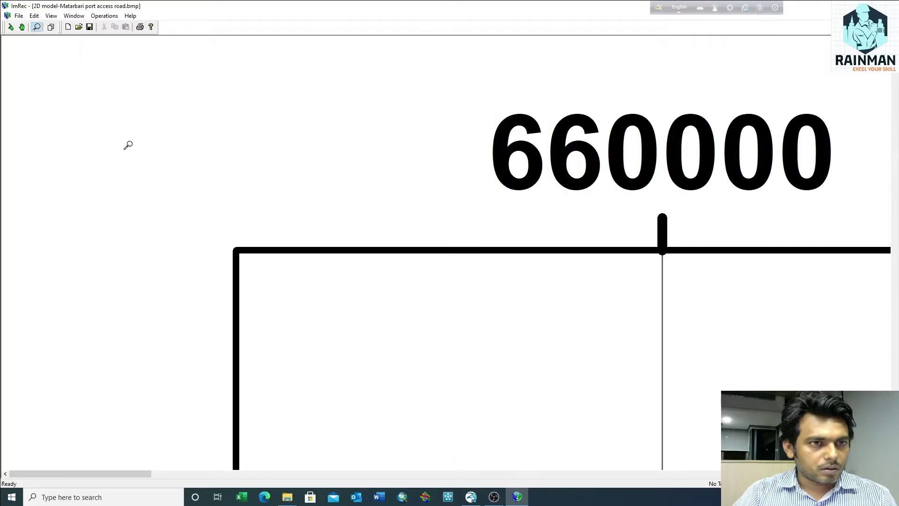
right_click(127, 143)
right_click(127, 143)
right_click(127, 142)
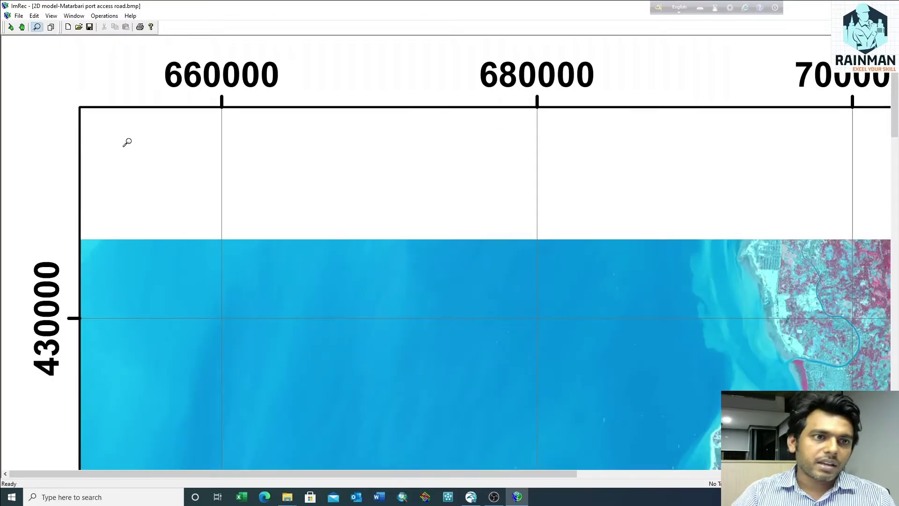
right_click(127, 142)
right_click(127, 142)
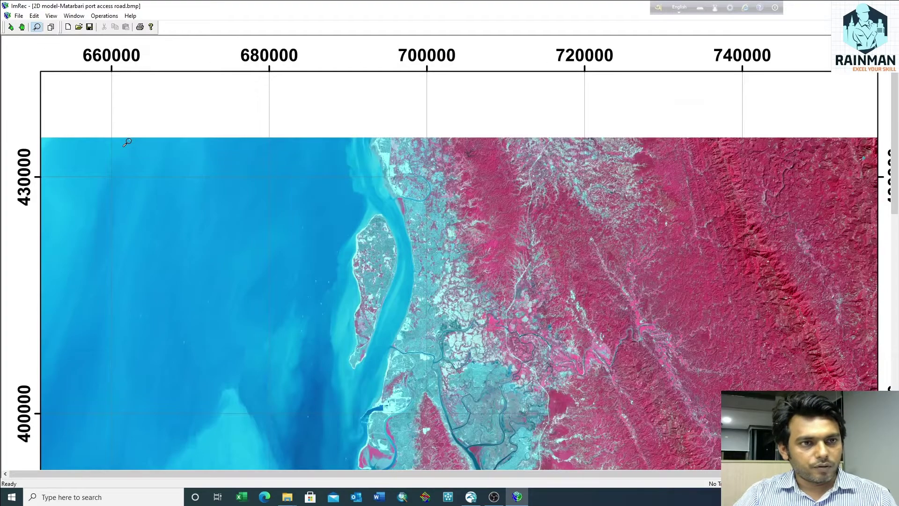
right_click(127, 143)
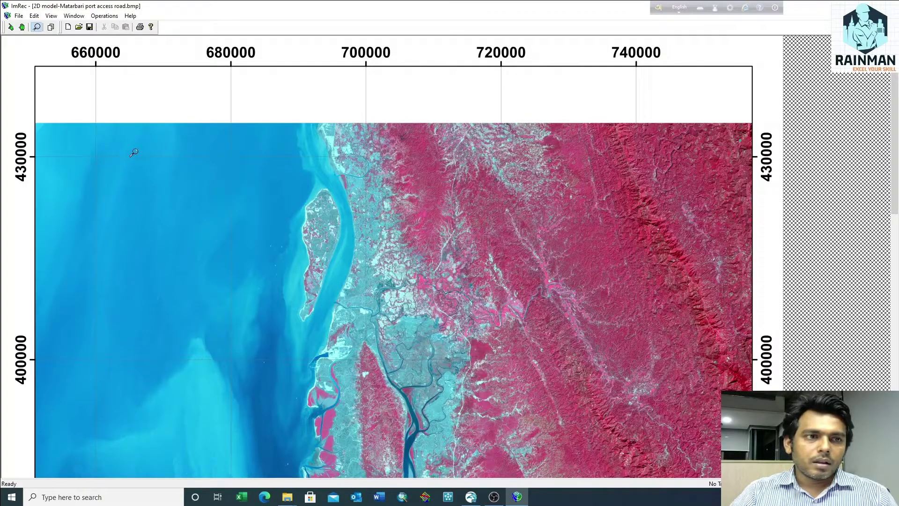
scroll(237, 201, down, 1)
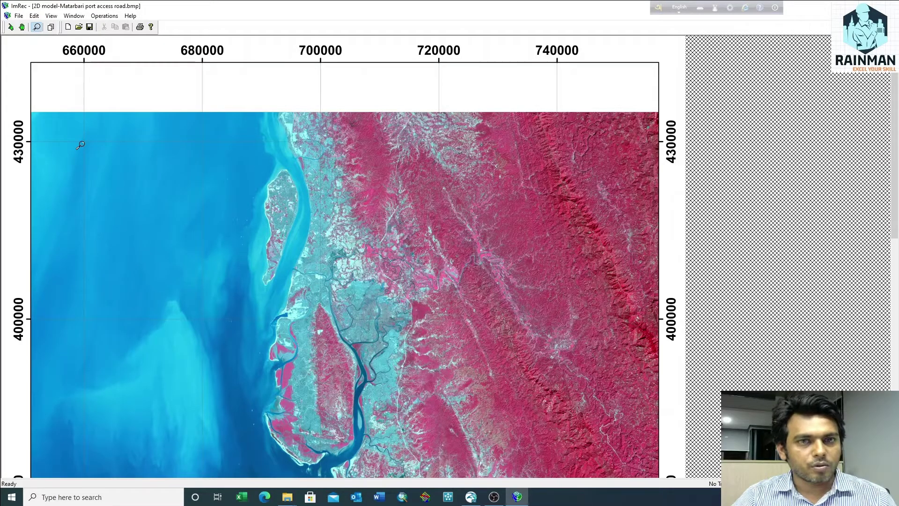
- Zoom in once so the coastline and 660000–740000 grid labels fill the window
click(555, 164)
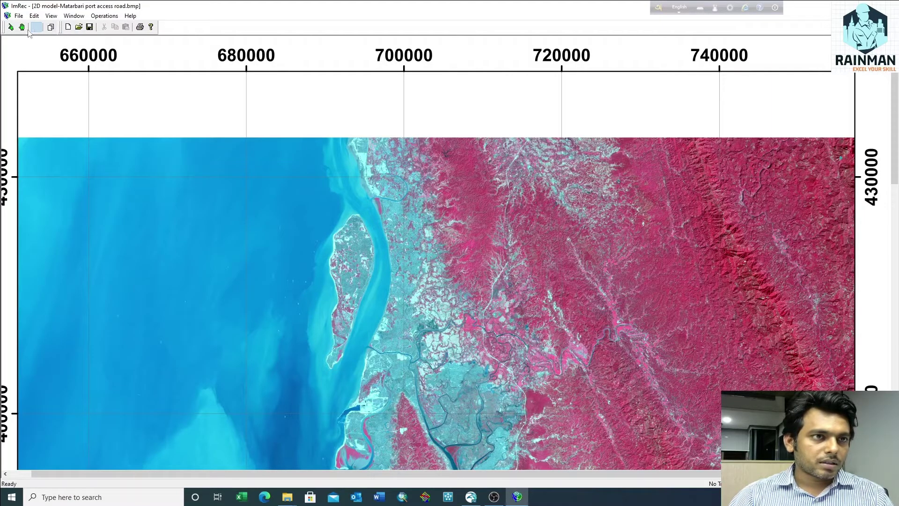
- Return to the Select tool and zoom out to show the whole map, northings 370000–430000
click(11, 27)
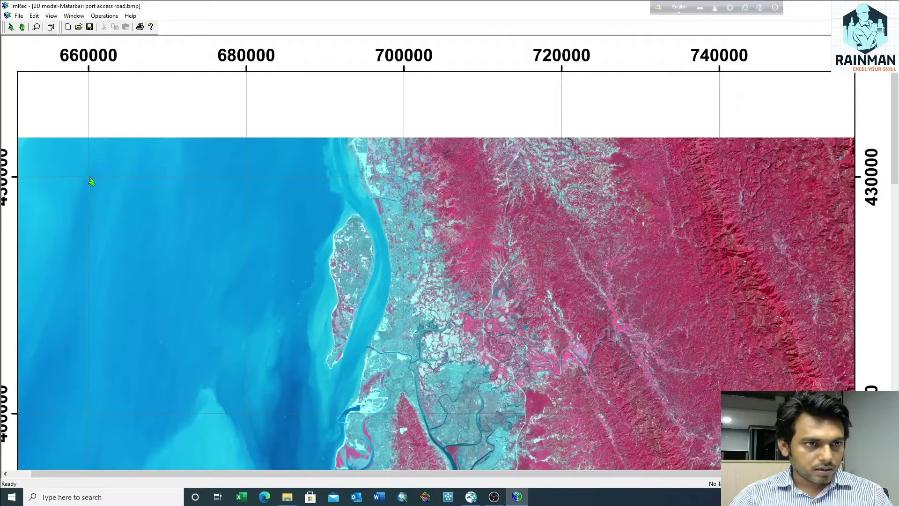
scroll(91, 182, down, 1)
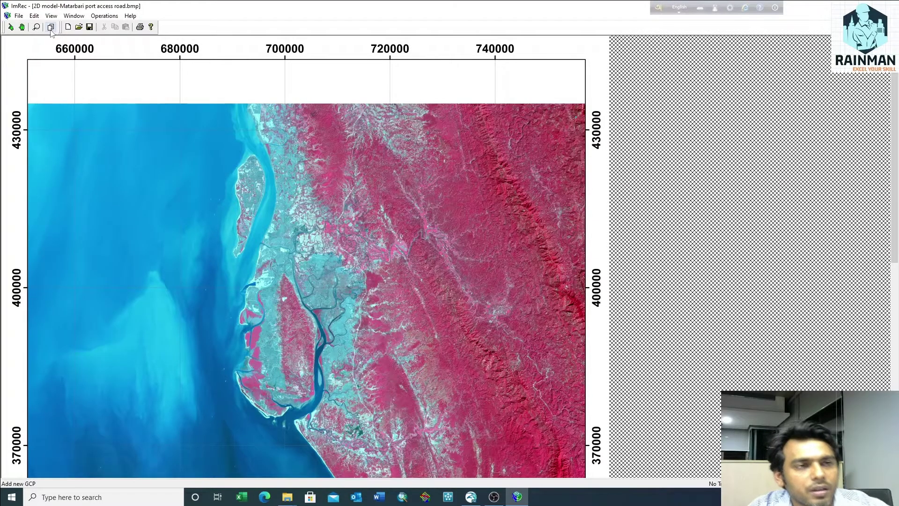
- Add a control point at the top-left map corner with coordinates 660000, 430000
click(51, 28)
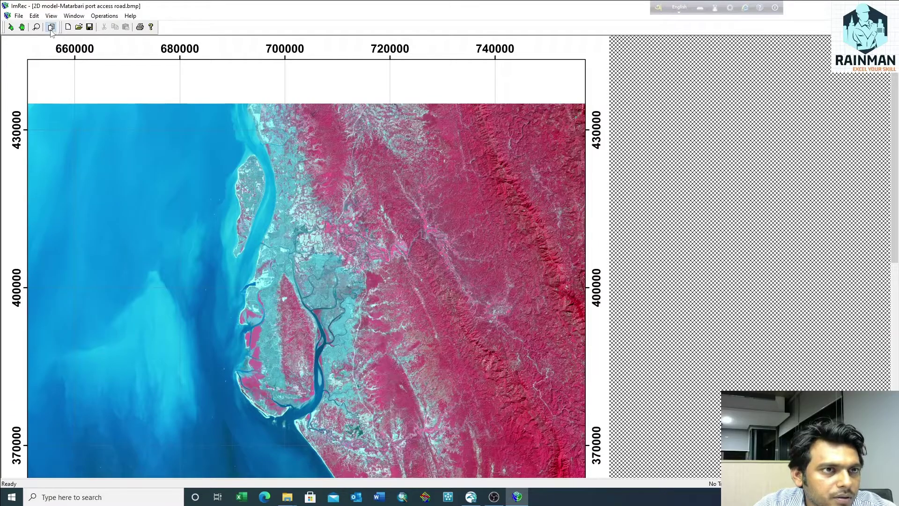
click(77, 136)
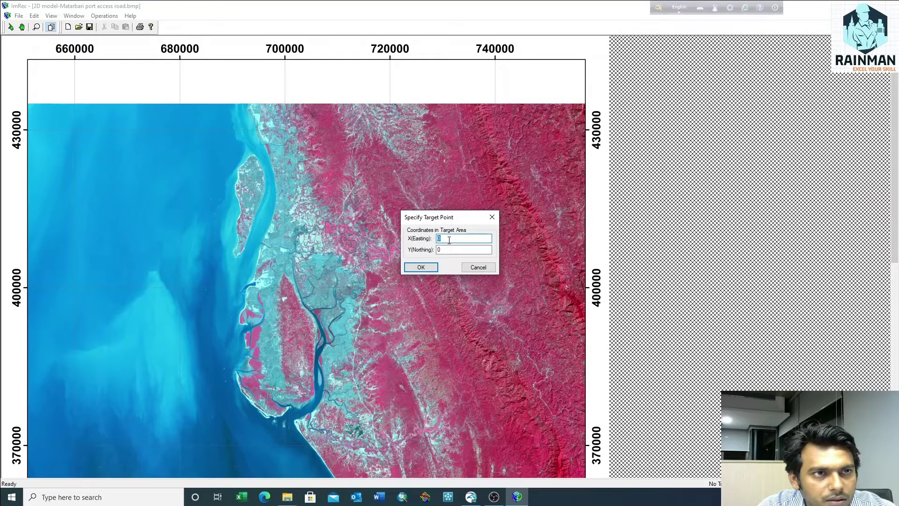
text(66000)
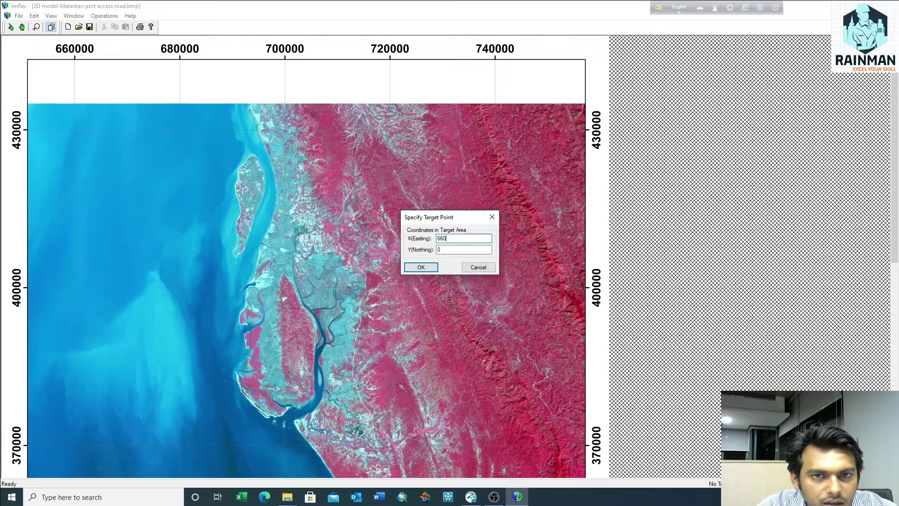
text(0)
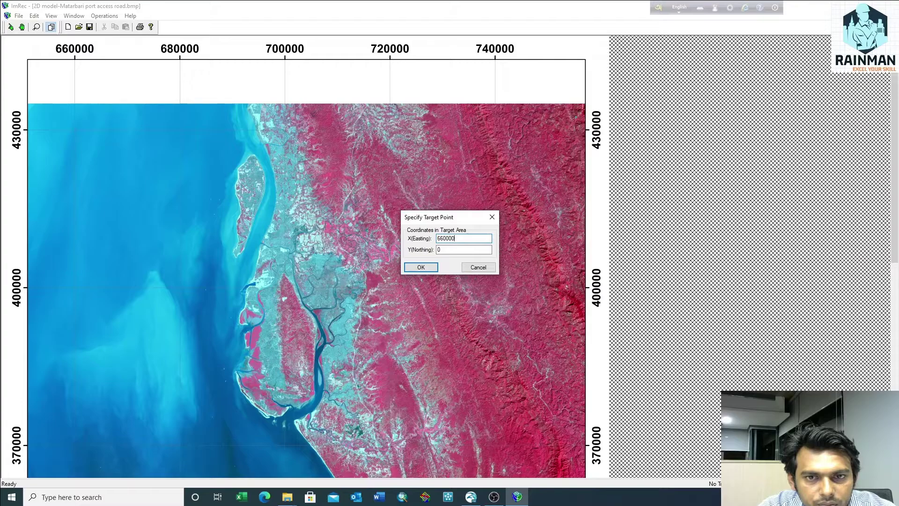
key(Tab)
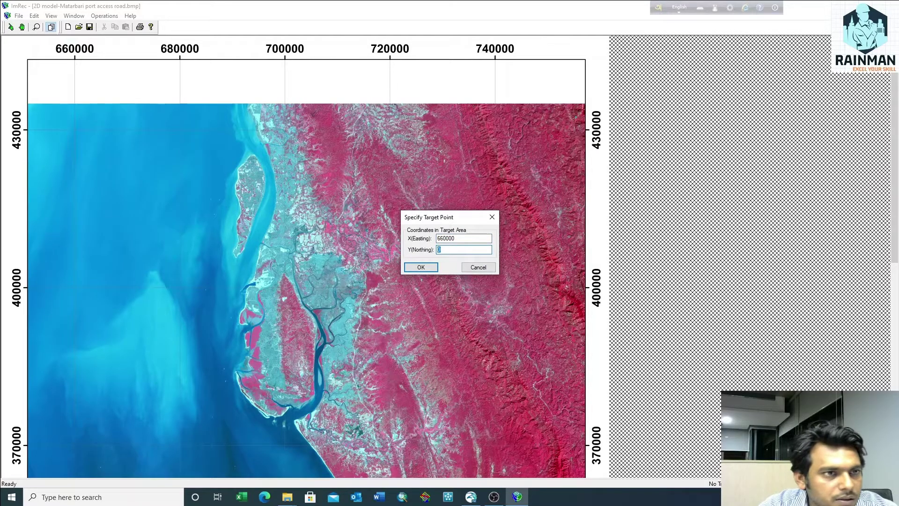
text(430)
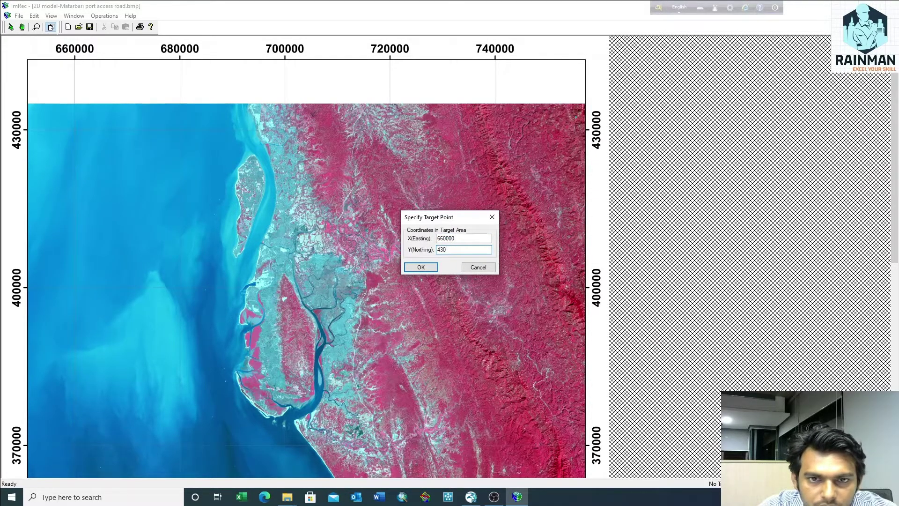
text(000)
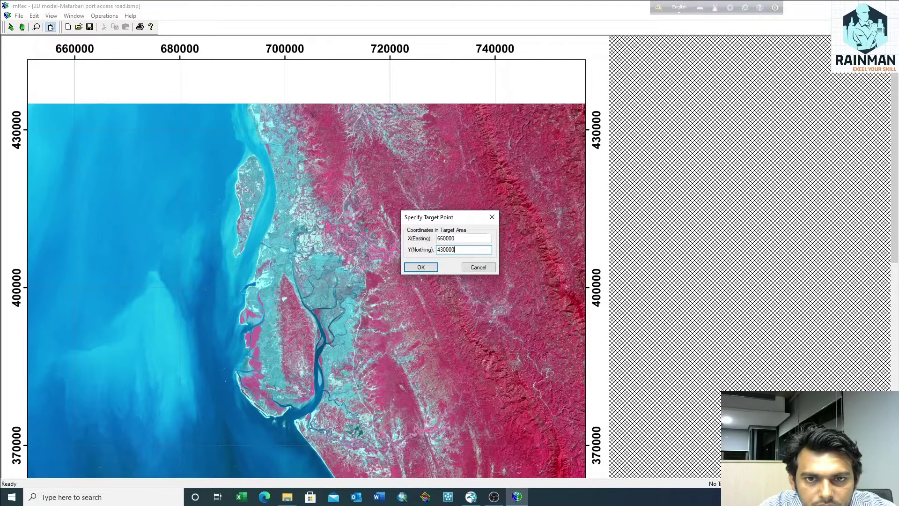
key(Return)
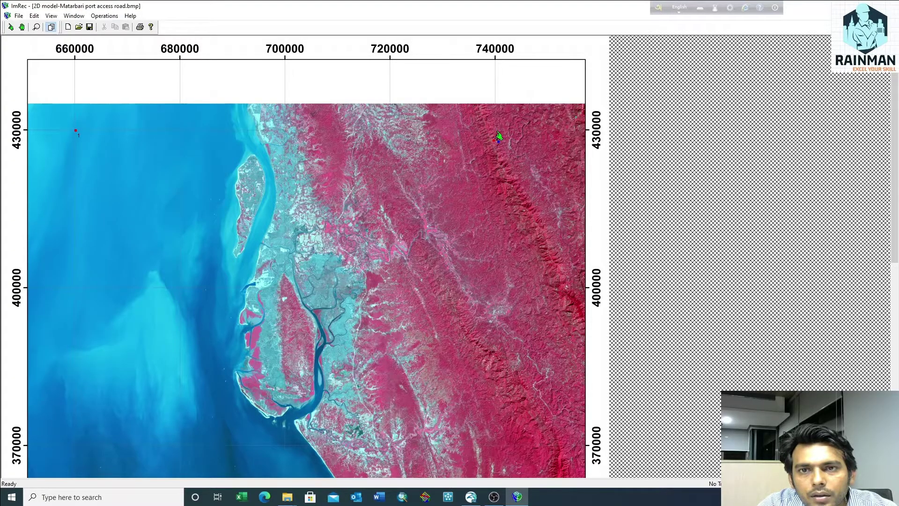
- Start the top-right corner control point with easting 740000 and northing 430000
click(496, 136)
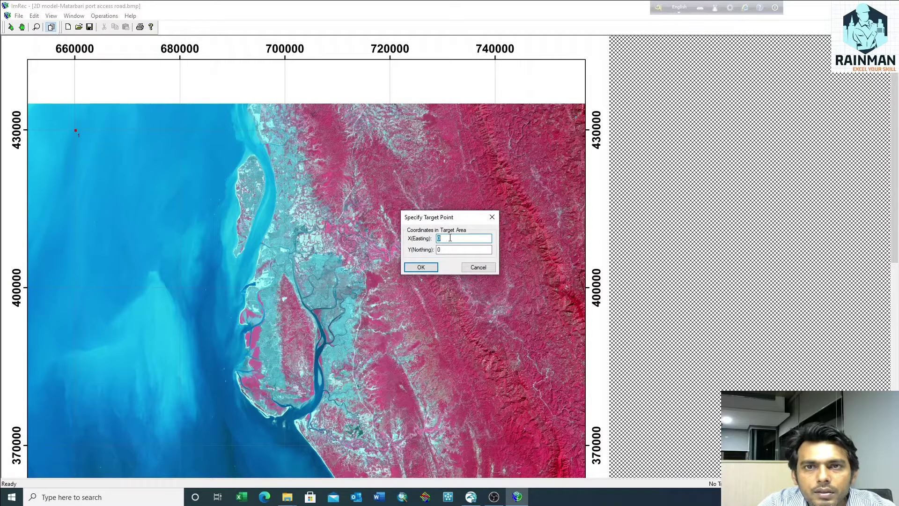
text(740000)
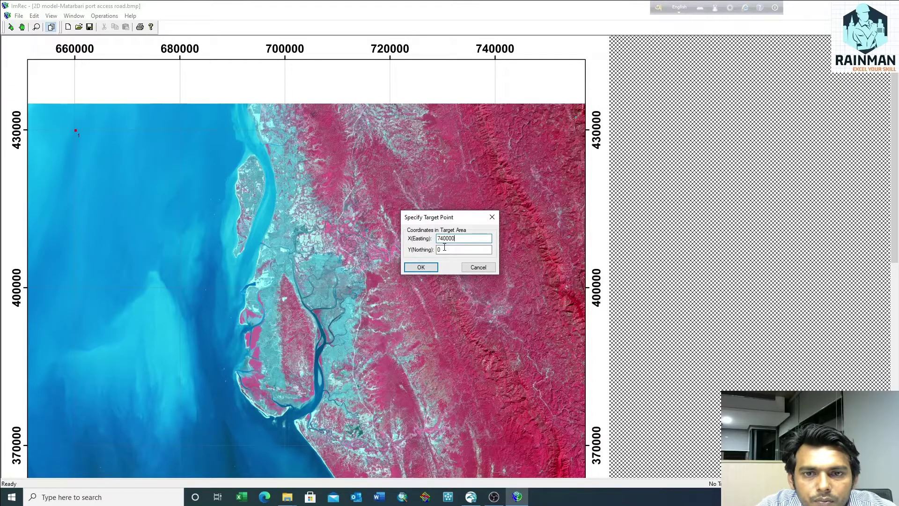
key(Tab)
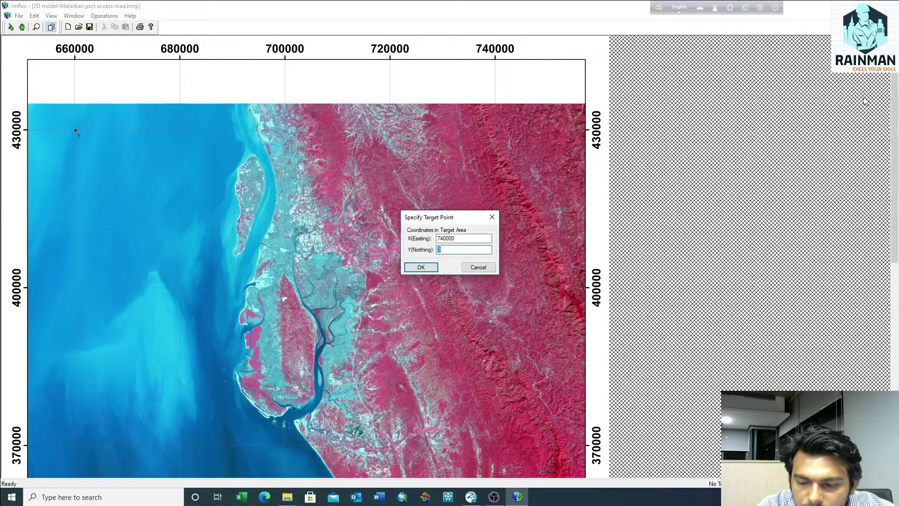
text(430000)
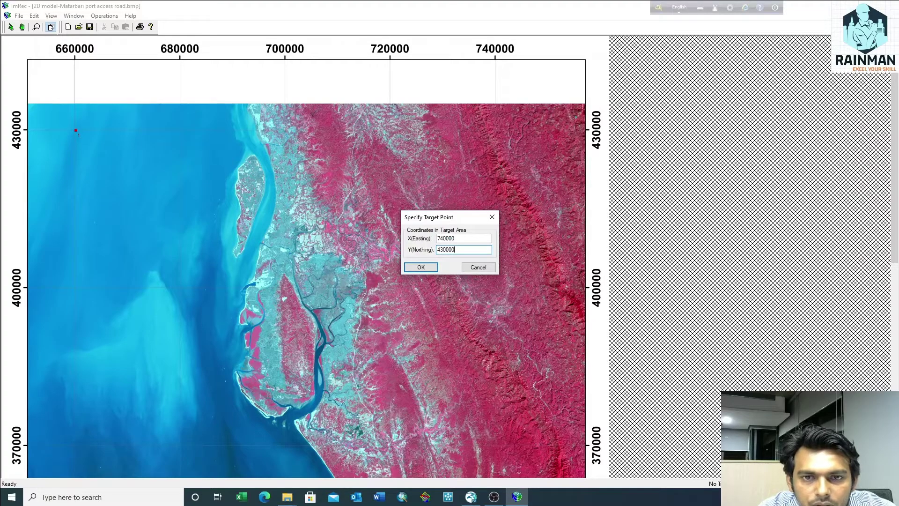
- Confirm the top-right point and add the bottom-left control point at 660000, 310000
click(421, 268)
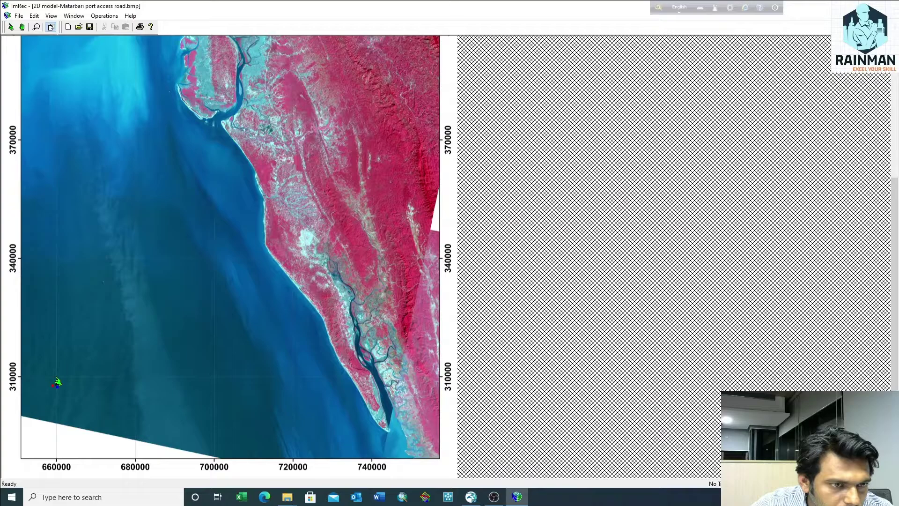
click(57, 382)
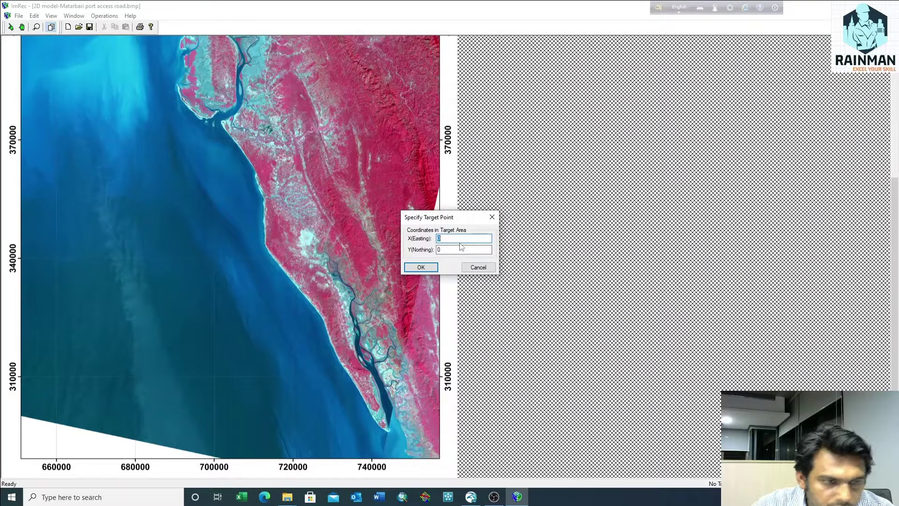
text(660000)
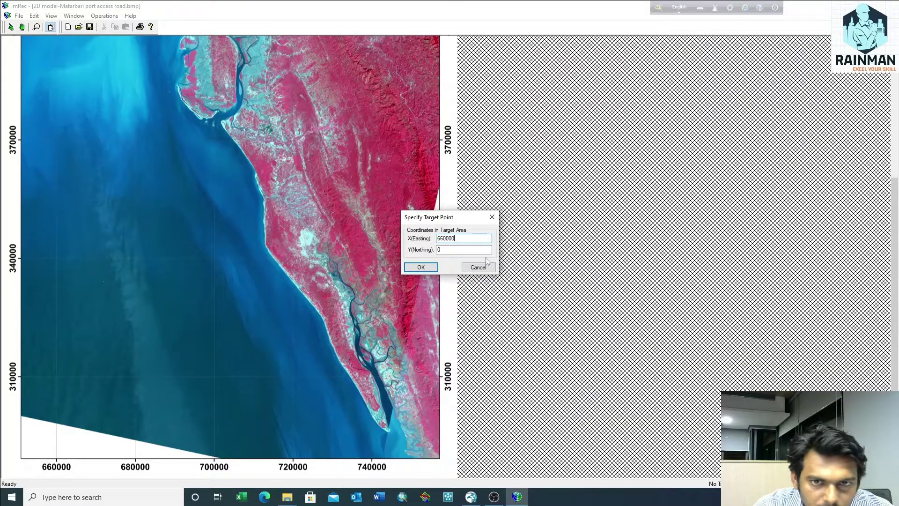
double_click(462, 251)
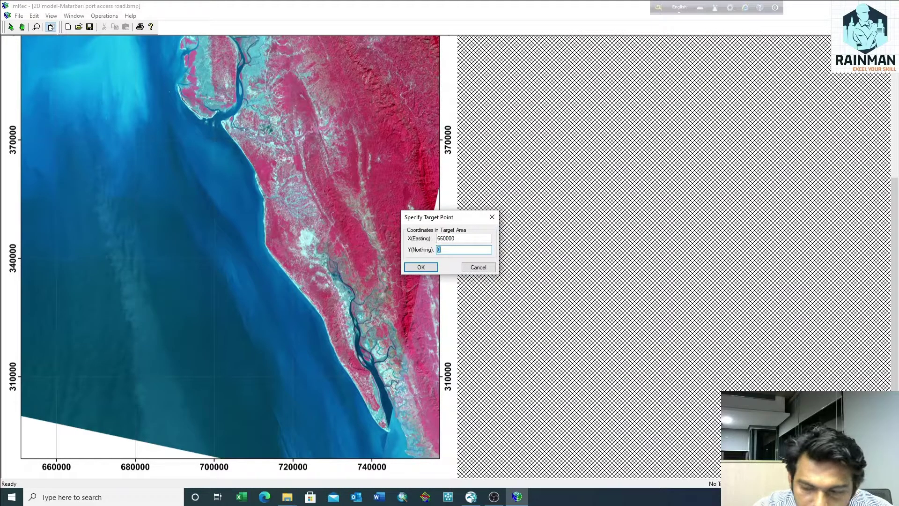
text(312)
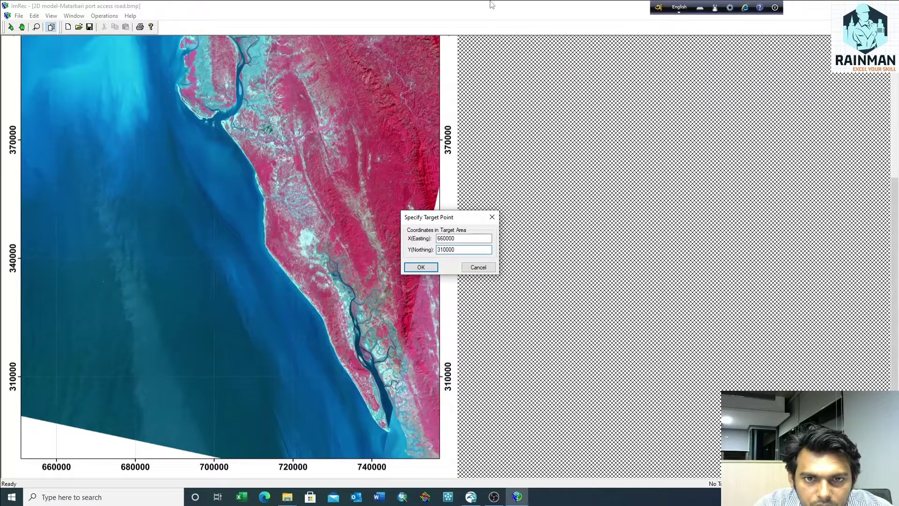
click(421, 267)
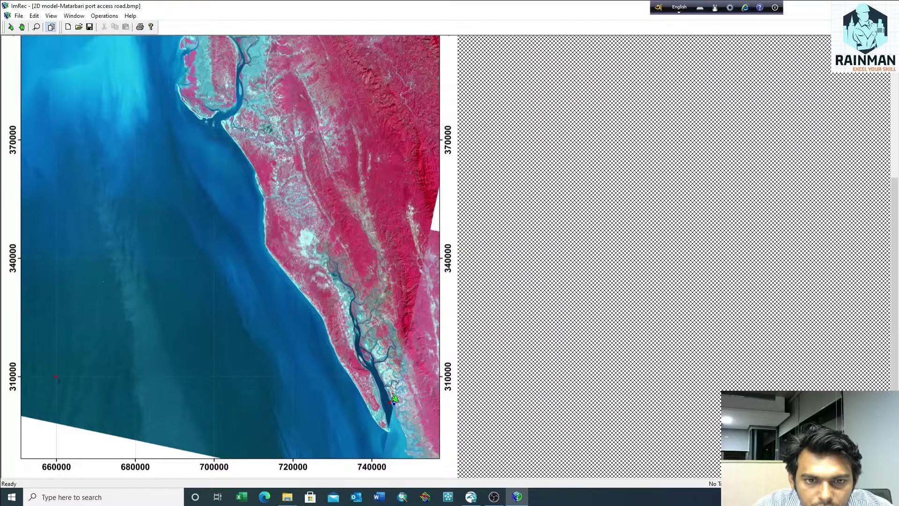
- Start the bottom-right corner control point with easting 740000 and northing 310000
click(372, 380)
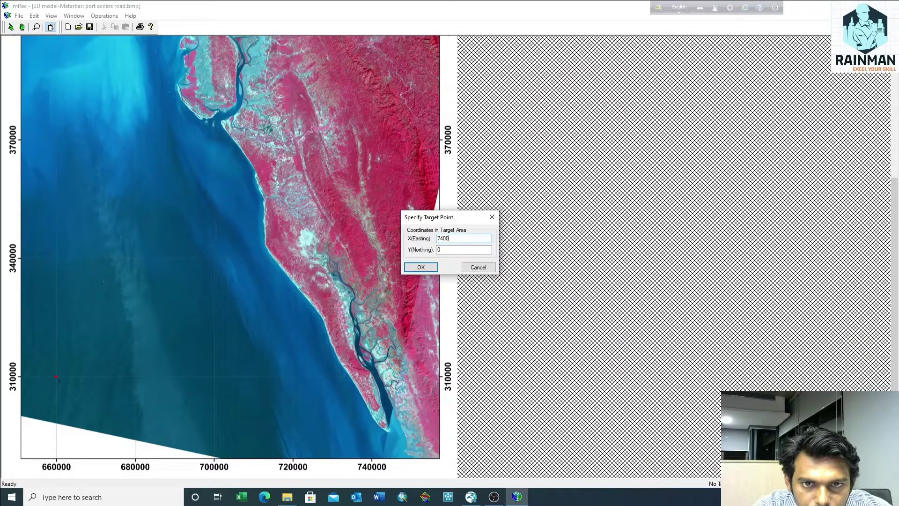
key(Tab)
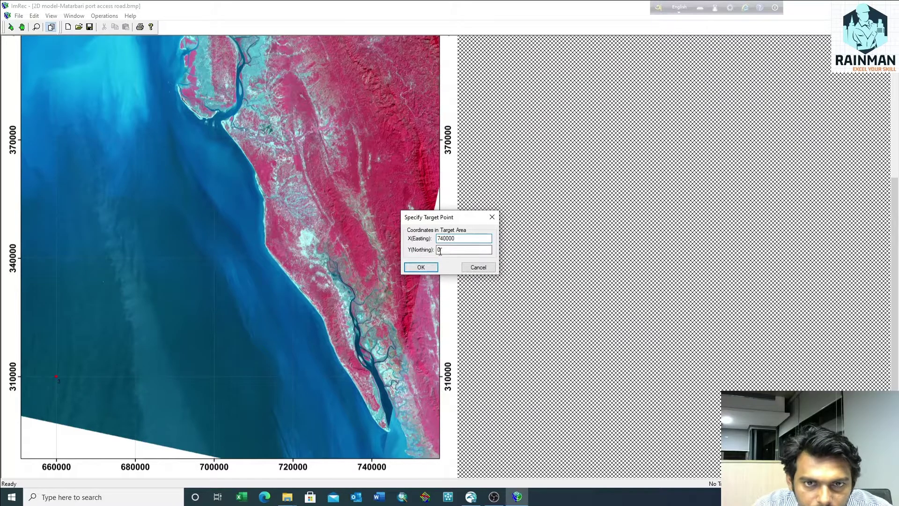
text(310000)
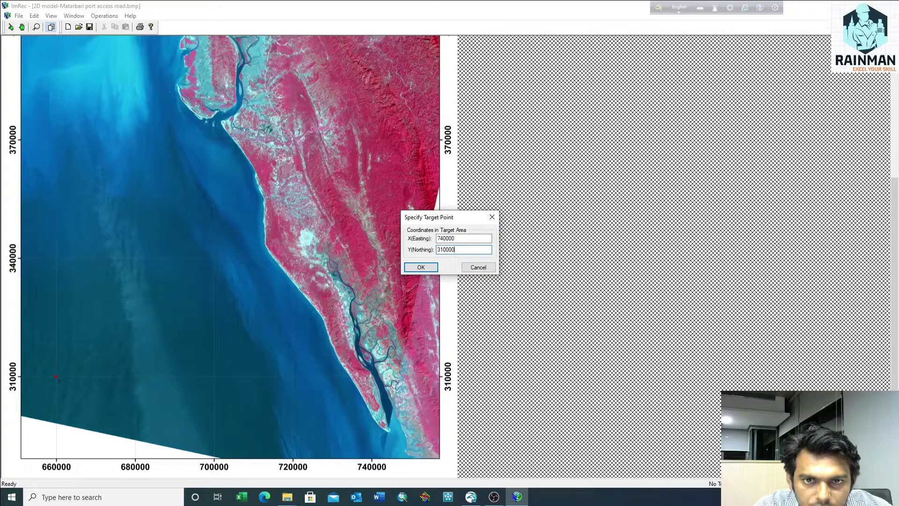
- Confirm the fourth point and run a first-order rectification after second-order fails for needing six GCPs
click(421, 266)
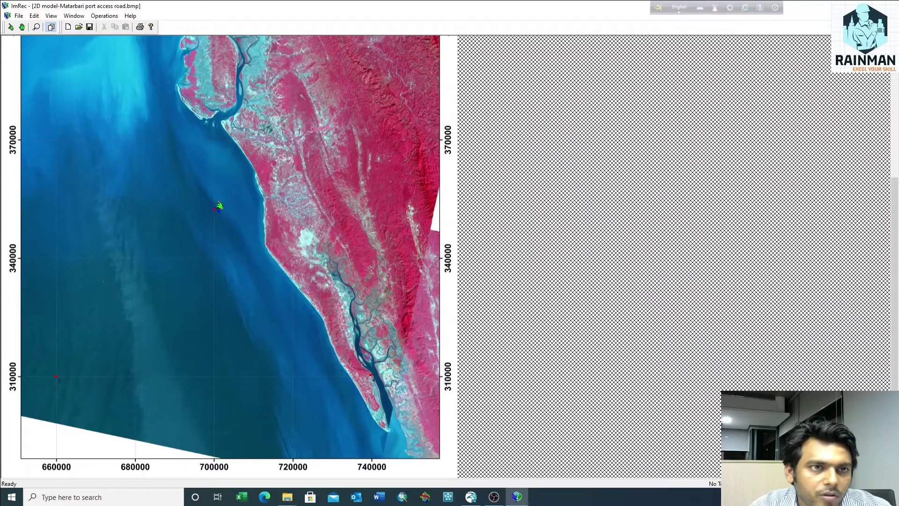
click(103, 17)
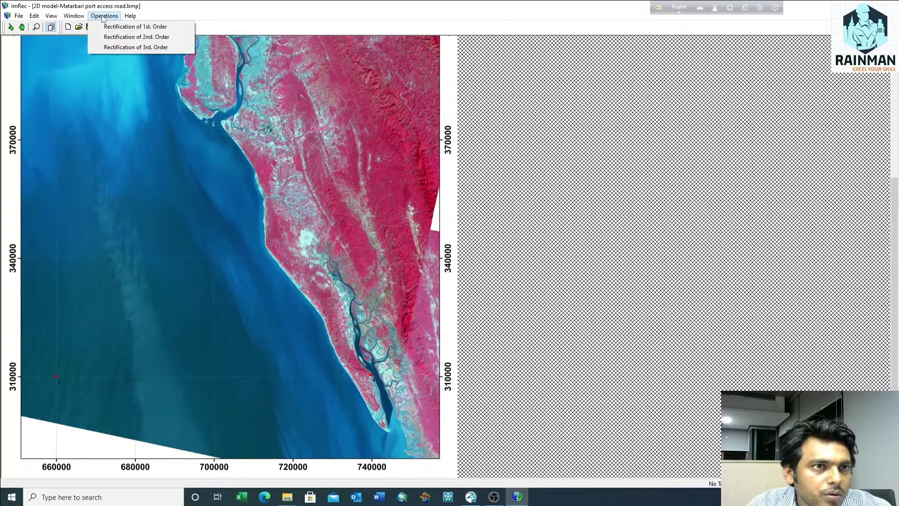
click(159, 37)
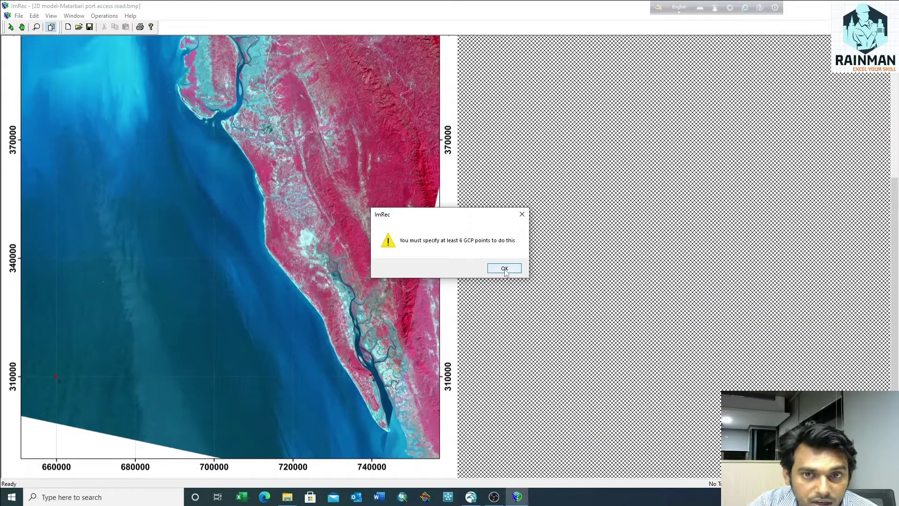
click(505, 271)
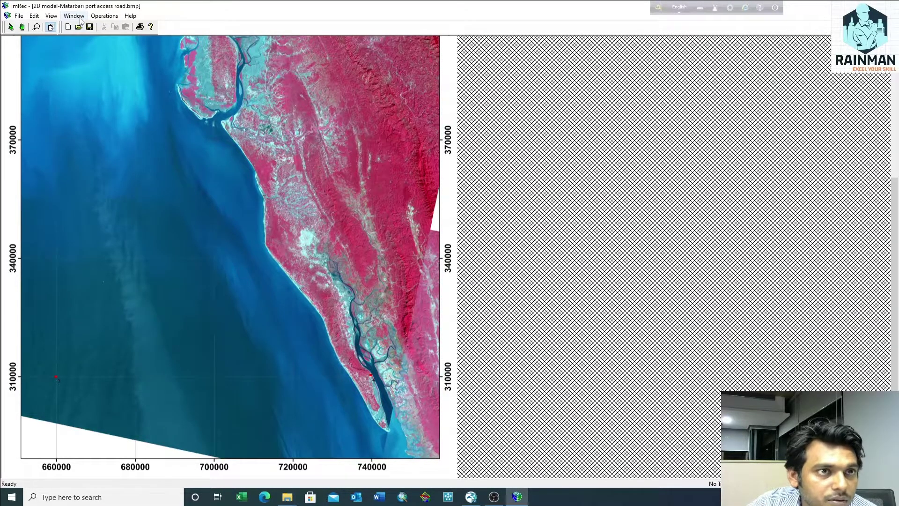
click(104, 15)
click(166, 27)
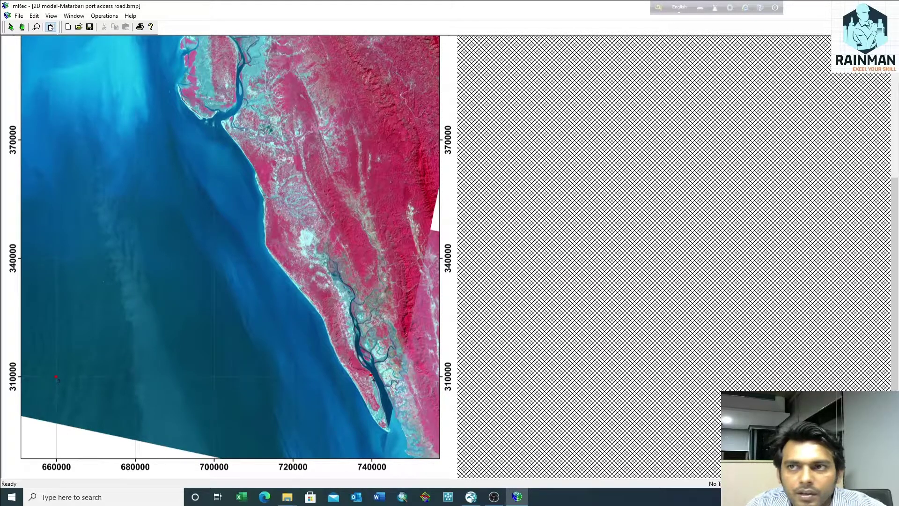
- Cancel closing the original image at the save prompt and bring up the file browser windows
key(ctrl+F4)
click(518, 268)
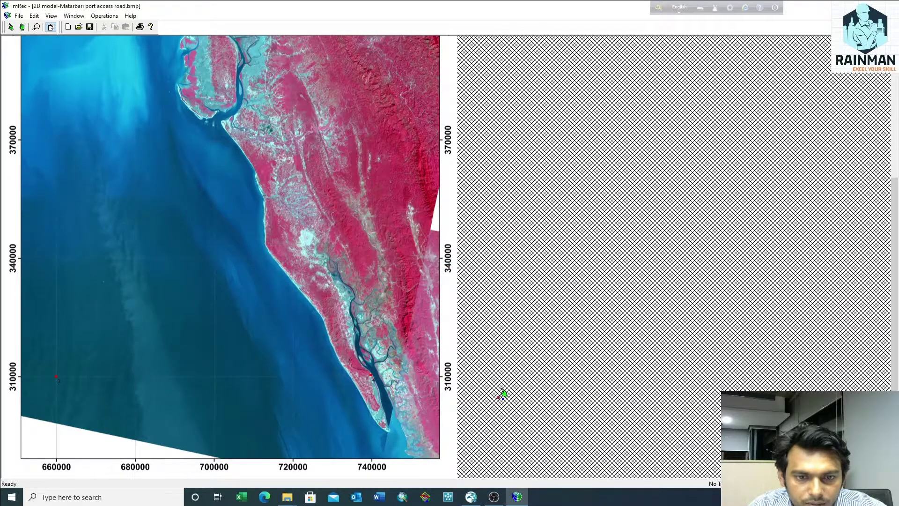
click(287, 496)
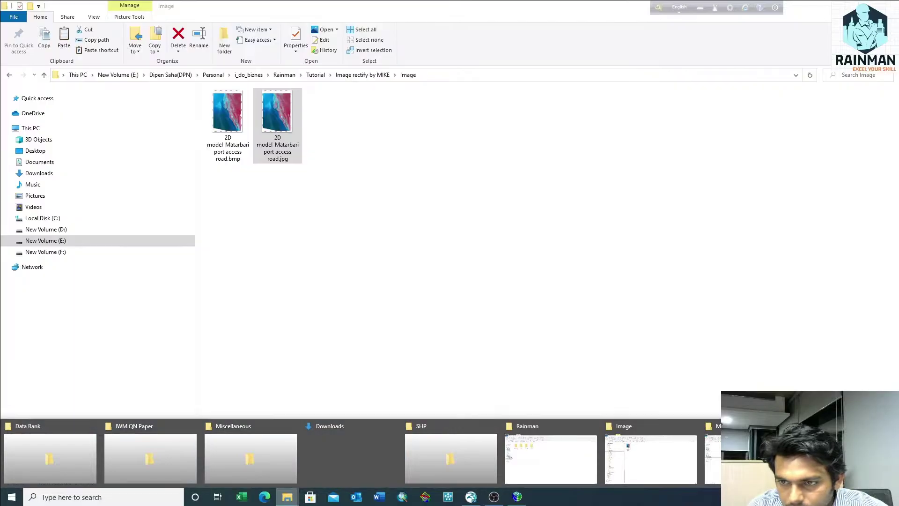
- Reopen the Image folder to confirm only the original bmp and jpg remain, then switch back to ImRec
mouse_move(651, 461)
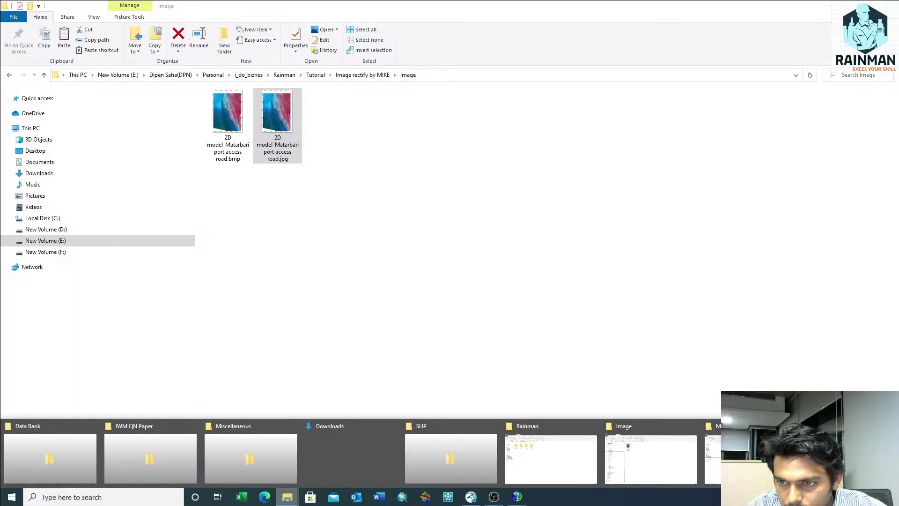
click(651, 461)
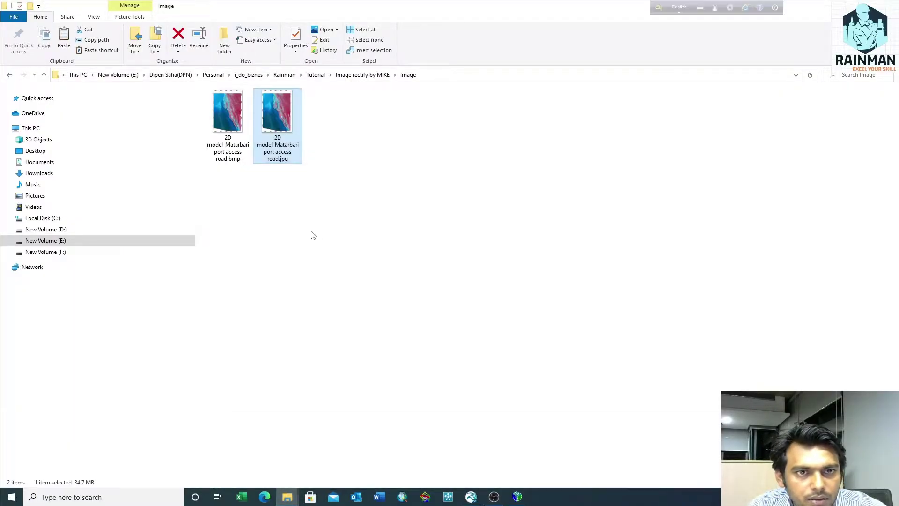
click(43, 75)
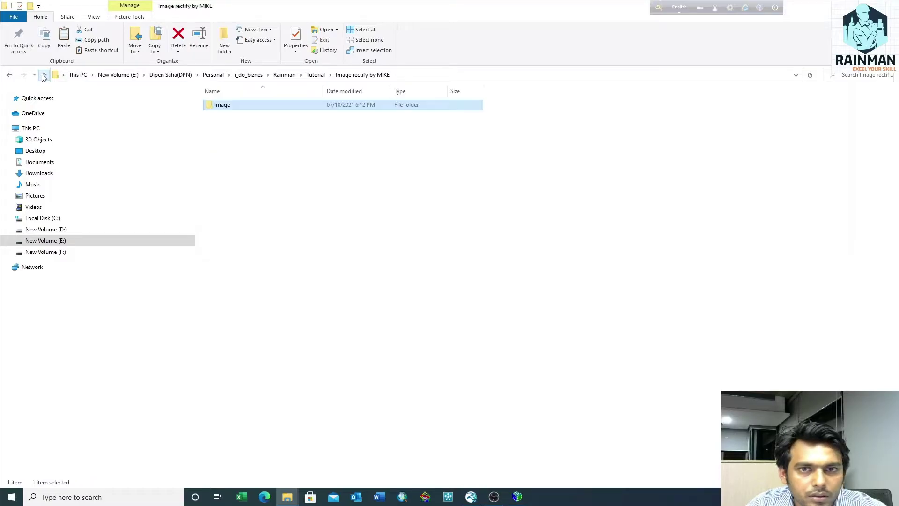
double_click(240, 109)
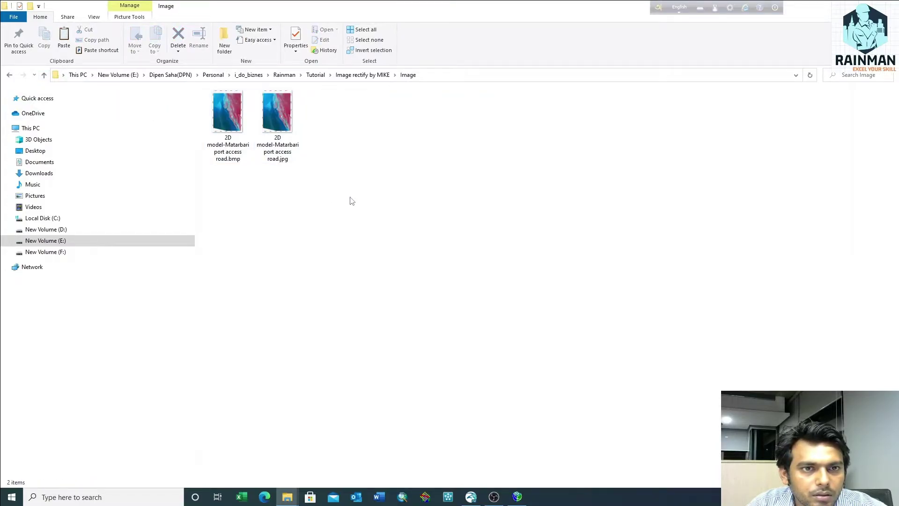
click(517, 497)
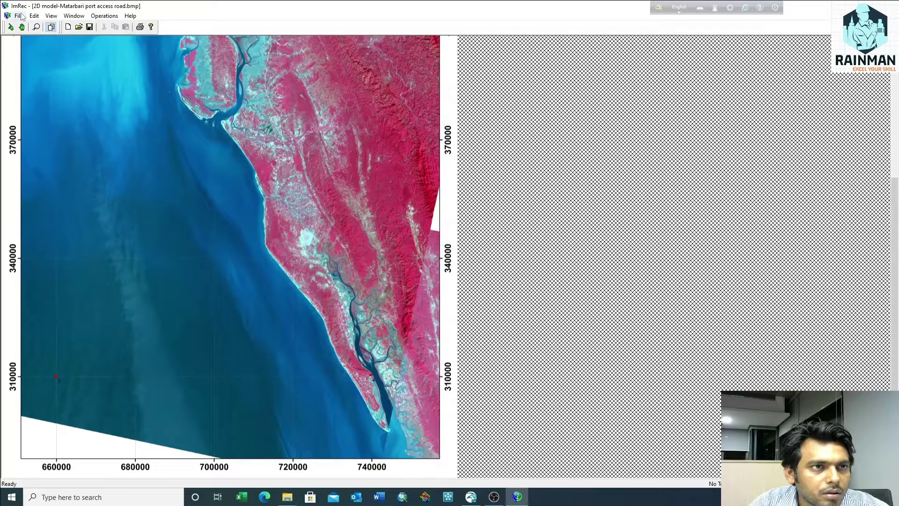
- Save the rectified image as R2D model-Matarbari port access road.bmp and switch to File Explorer
click(89, 27)
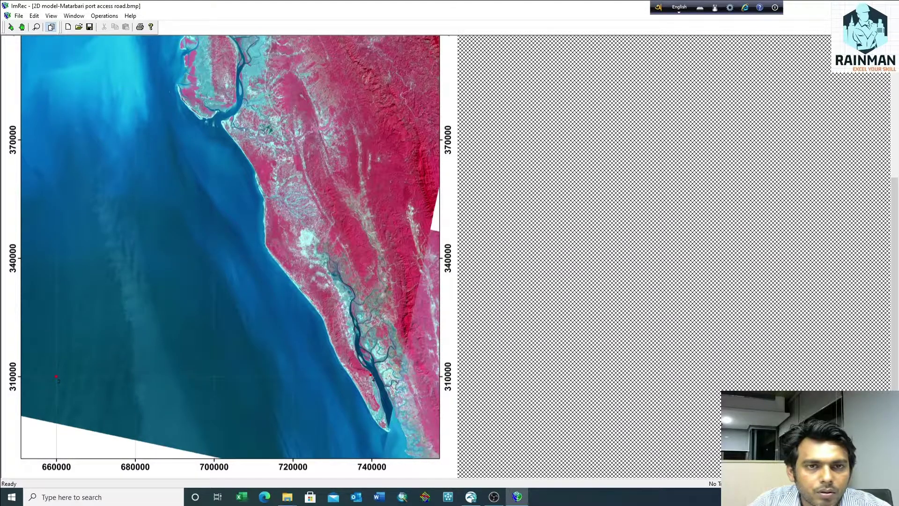
key(alt+Tab)
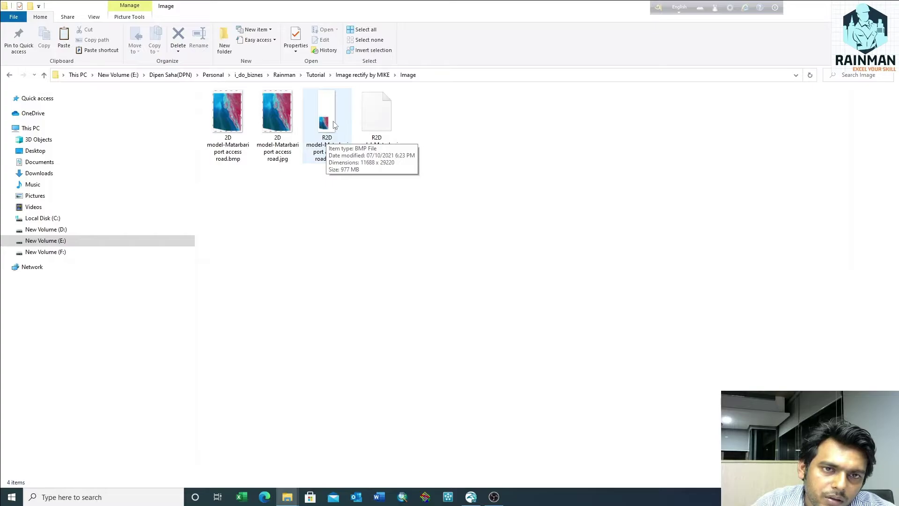
- Select R2D model-Matarbari port access road.bmp to check its 977 MB size and 11688 x 29220 pixels
click(330, 137)
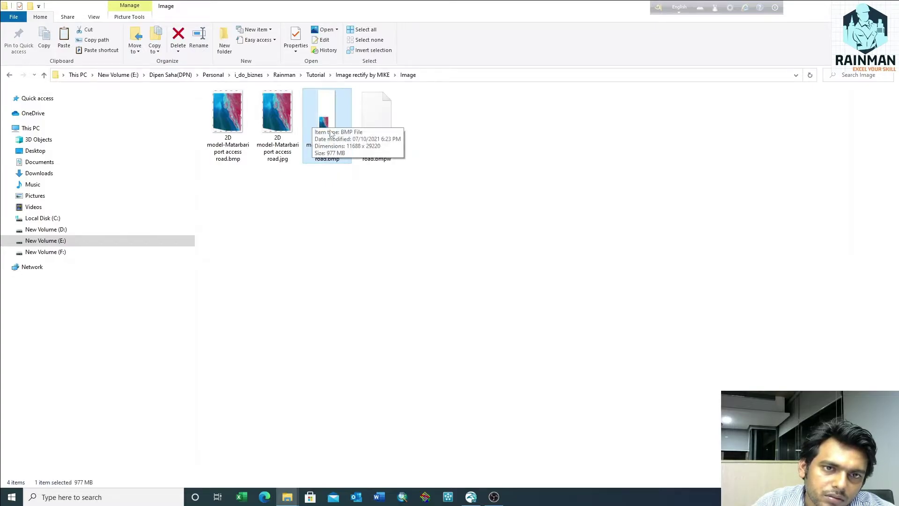